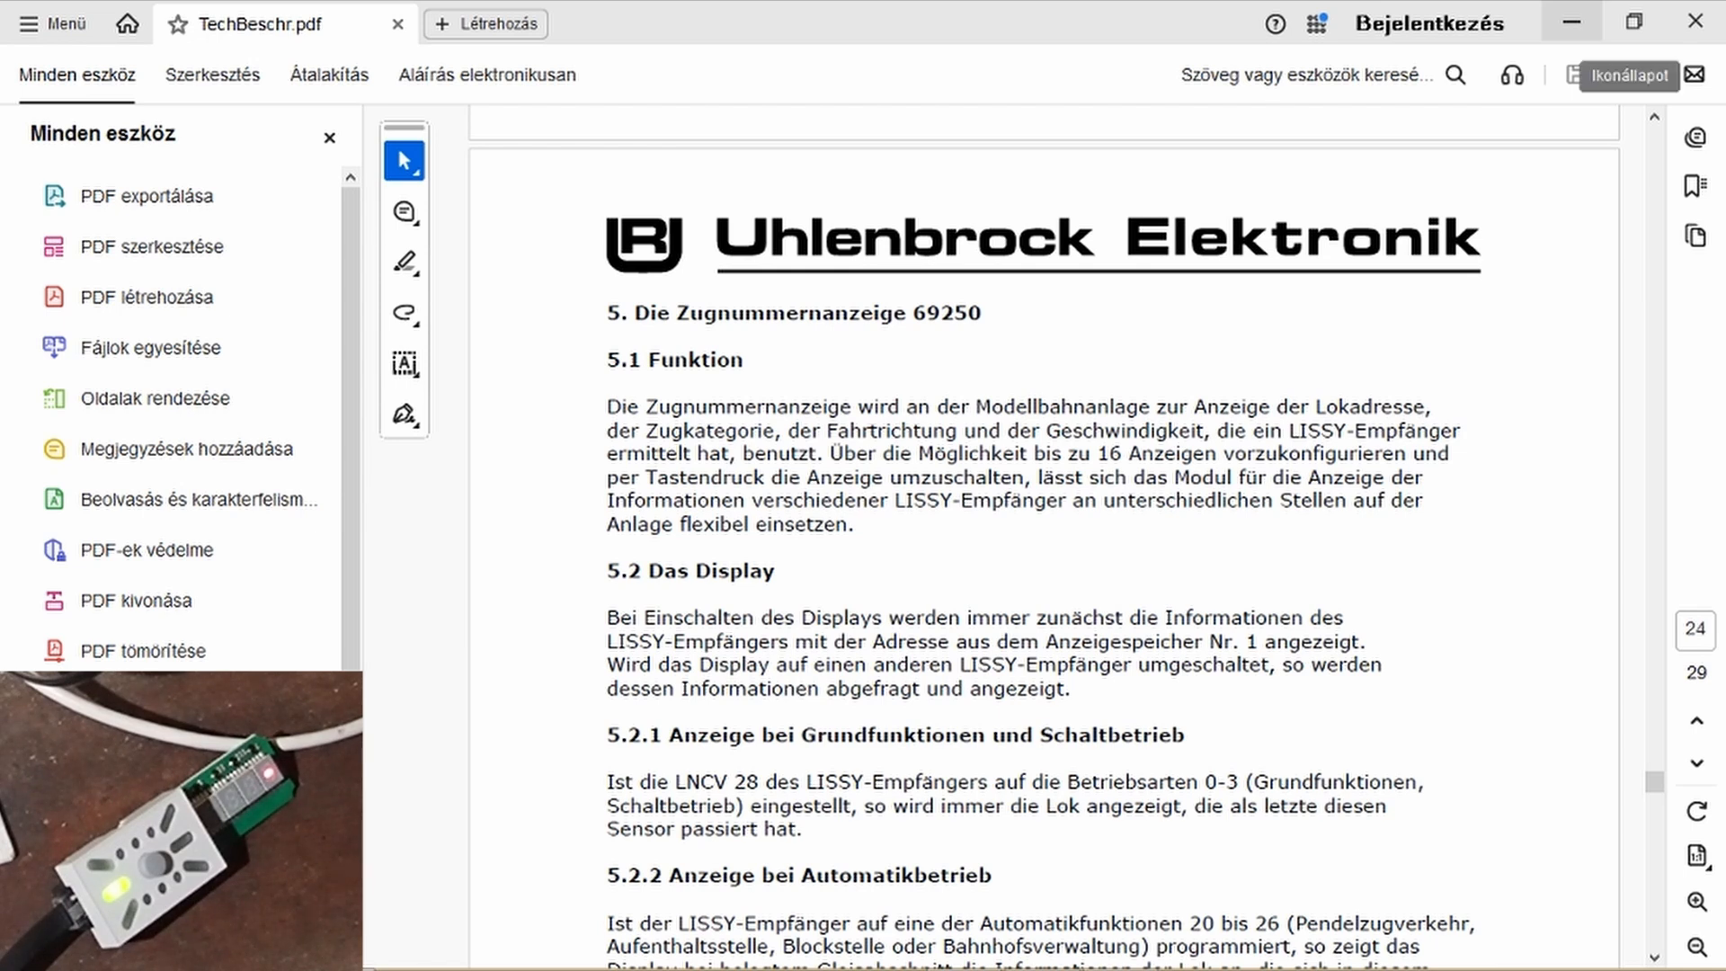
# Step: Switch to the Z21 Maintenance Tool, connect to the Z21 at 192.168.0.111 and show its LocoNet settings
pyautogui.click(1572, 21)
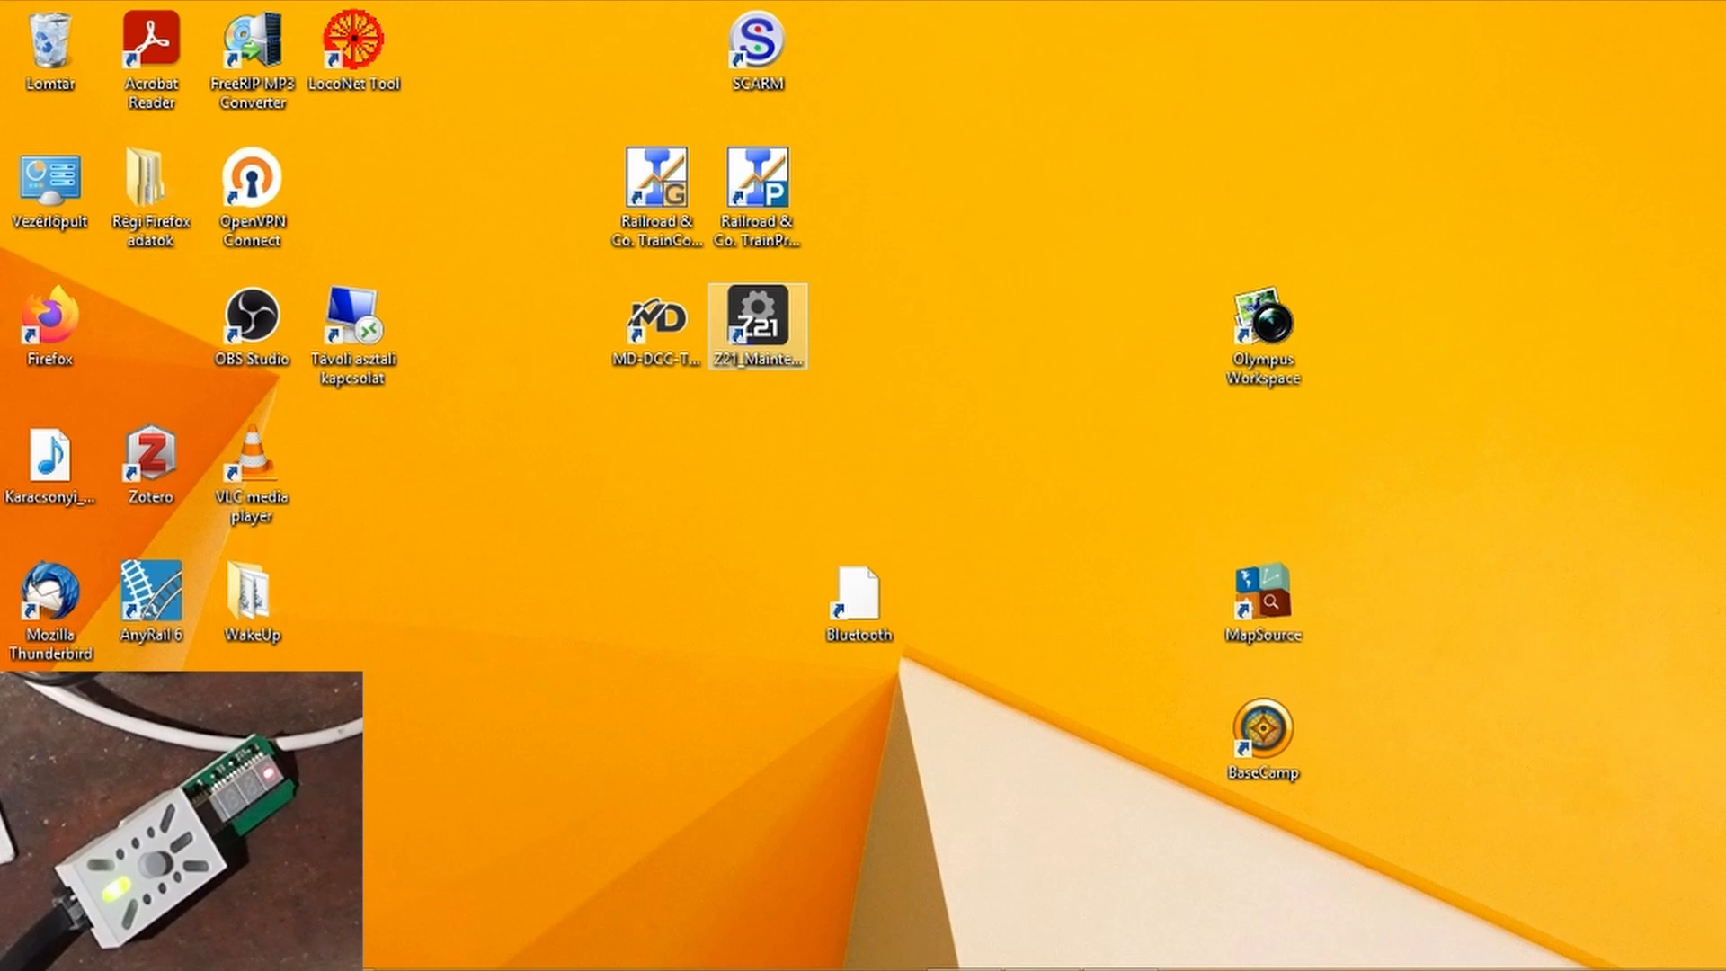
pyautogui.doubleClick(758, 323)
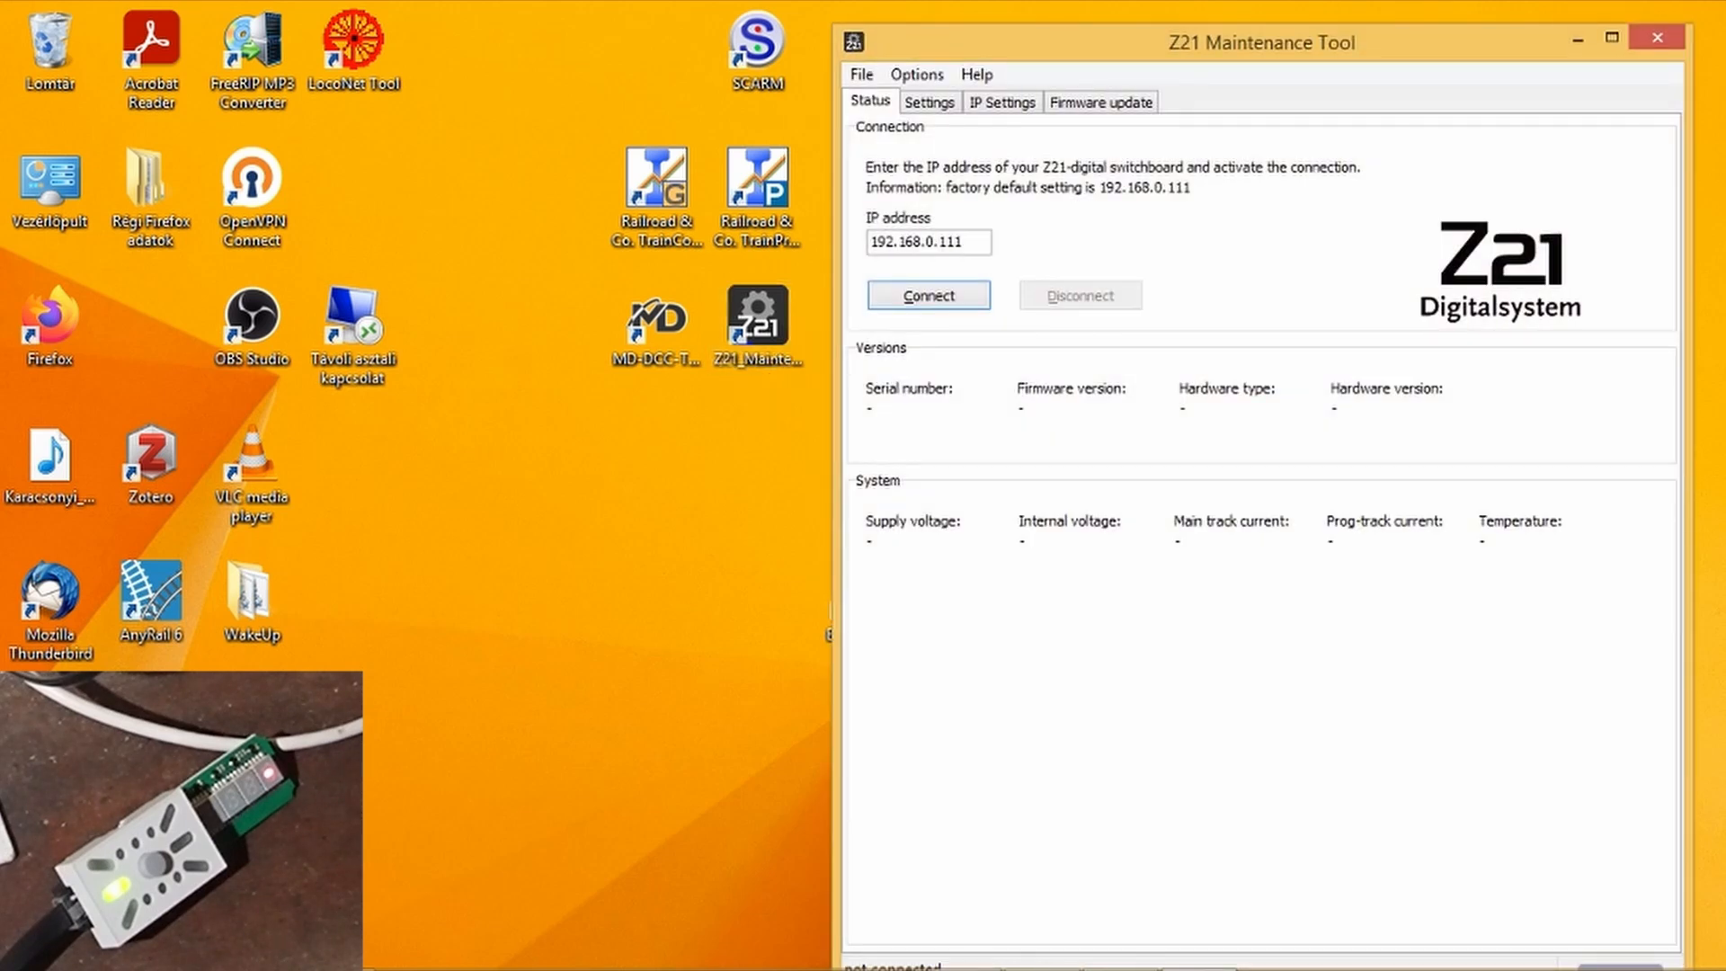
pyautogui.click(929, 296)
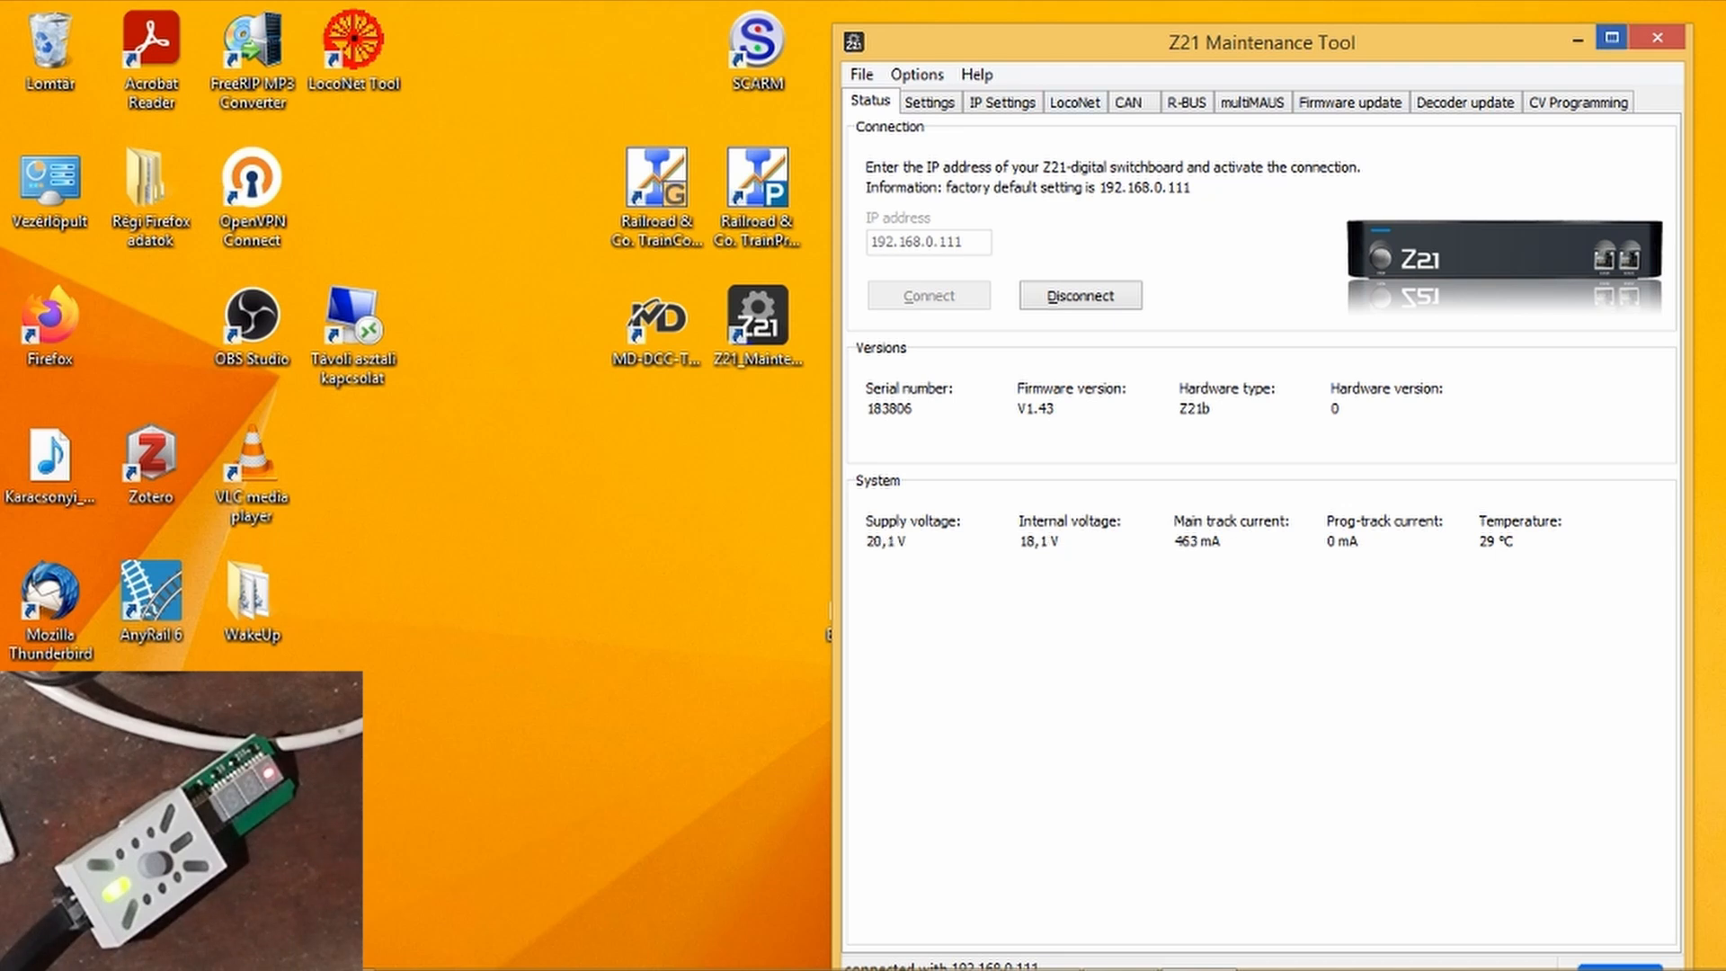
pyautogui.click(1612, 37)
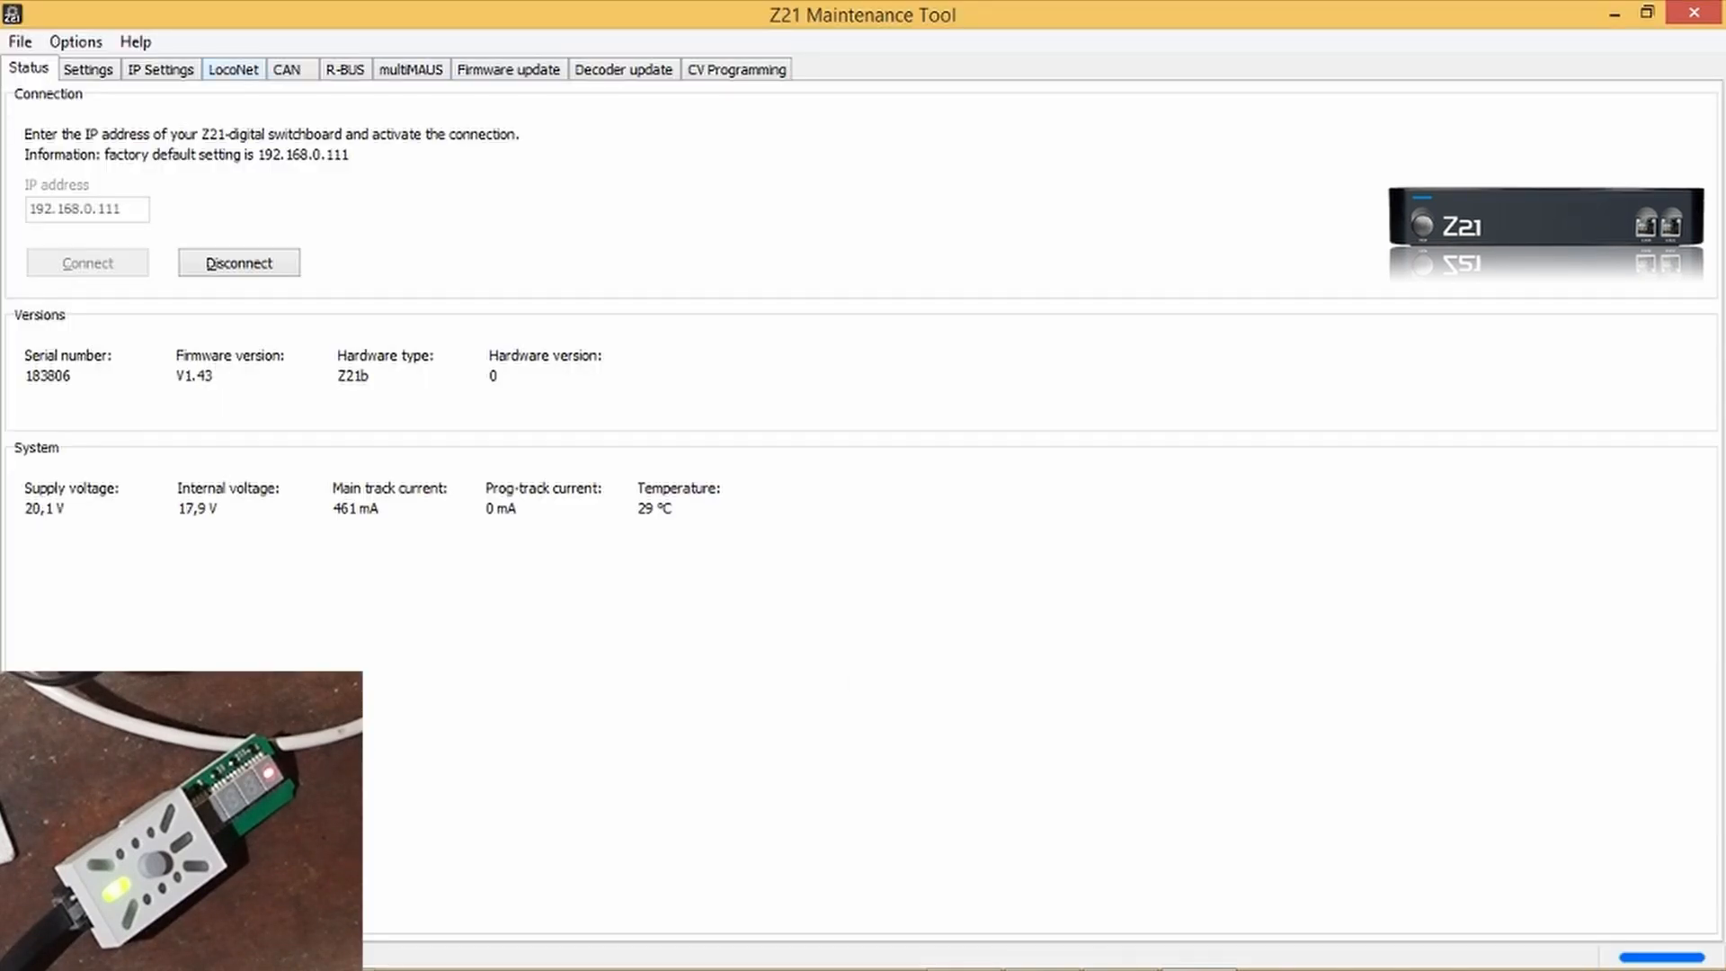
pyautogui.click(233, 70)
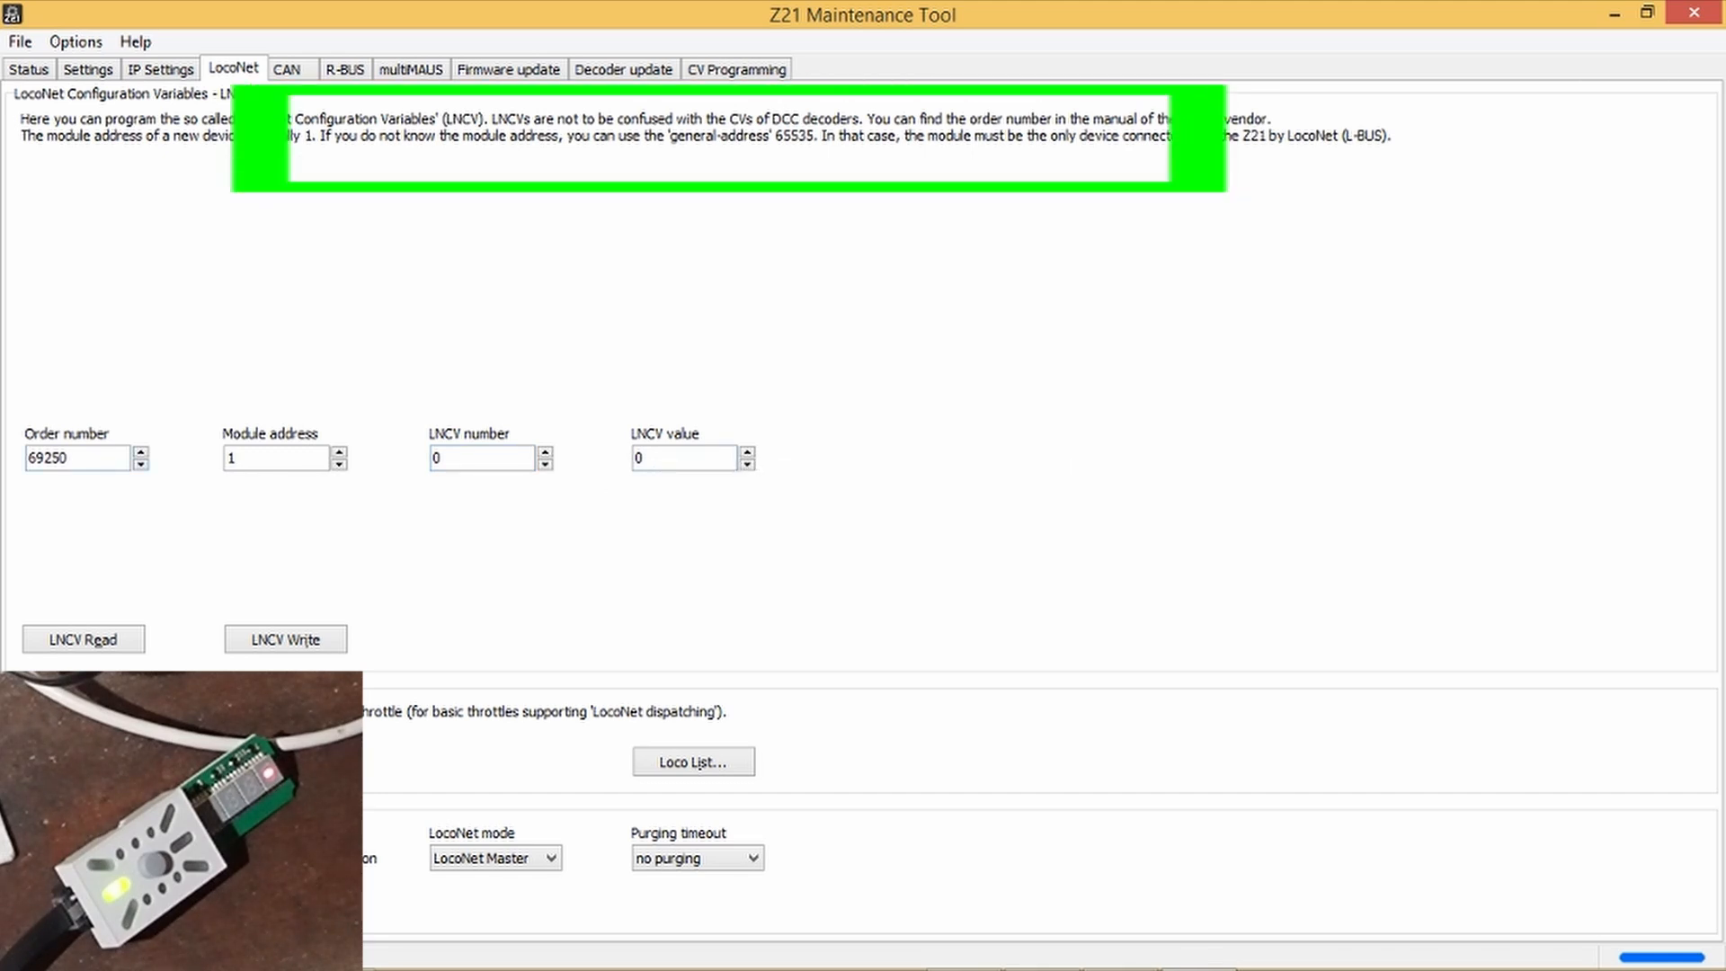
# Step: Try to read LNCV 0 using order number 65535 and module address 65335
pyautogui.doubleClick(49, 458)
pyautogui.write('65535')
pyautogui.press('Tab')
pyautogui.write('65335')
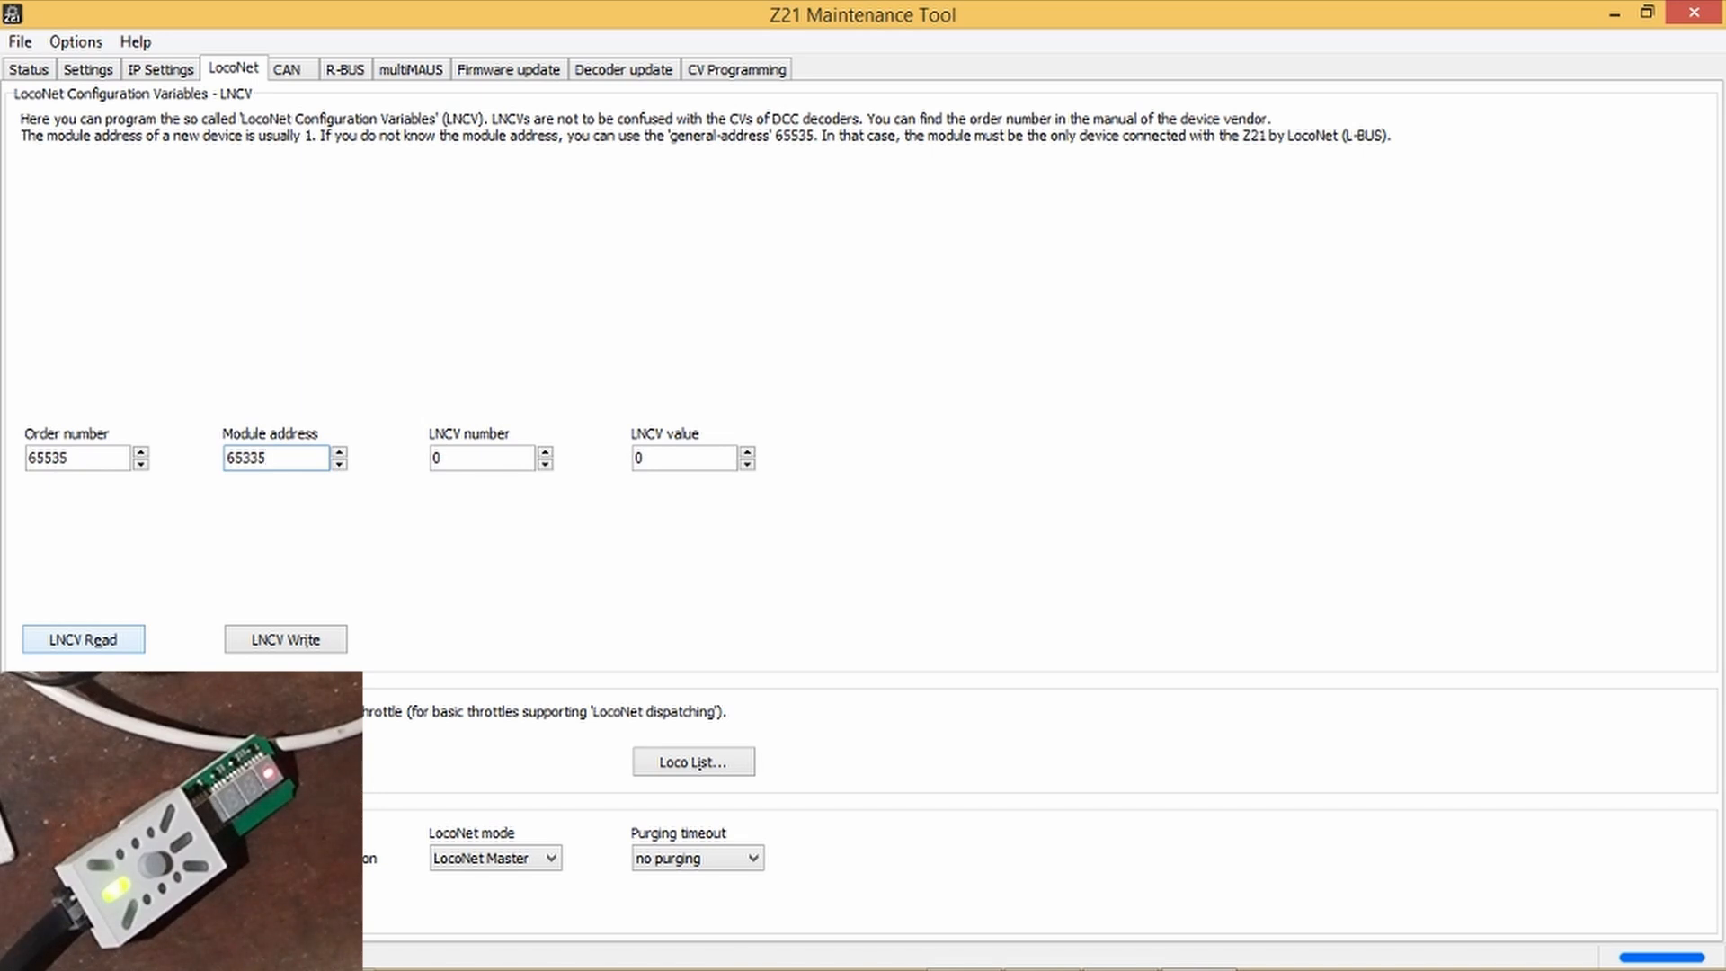
pyautogui.click(83, 639)
# Step: Correct the module address to 65535 and read LNCV 0 again
pyautogui.click(250, 458)
pyautogui.press('BackSpace')
pyautogui.write('5')
pyautogui.click(83, 639)
# Step: Switch to the TechBeschr.pdf manual and read through the chapter on the 69250 train number display
pyautogui.click(337, 950)
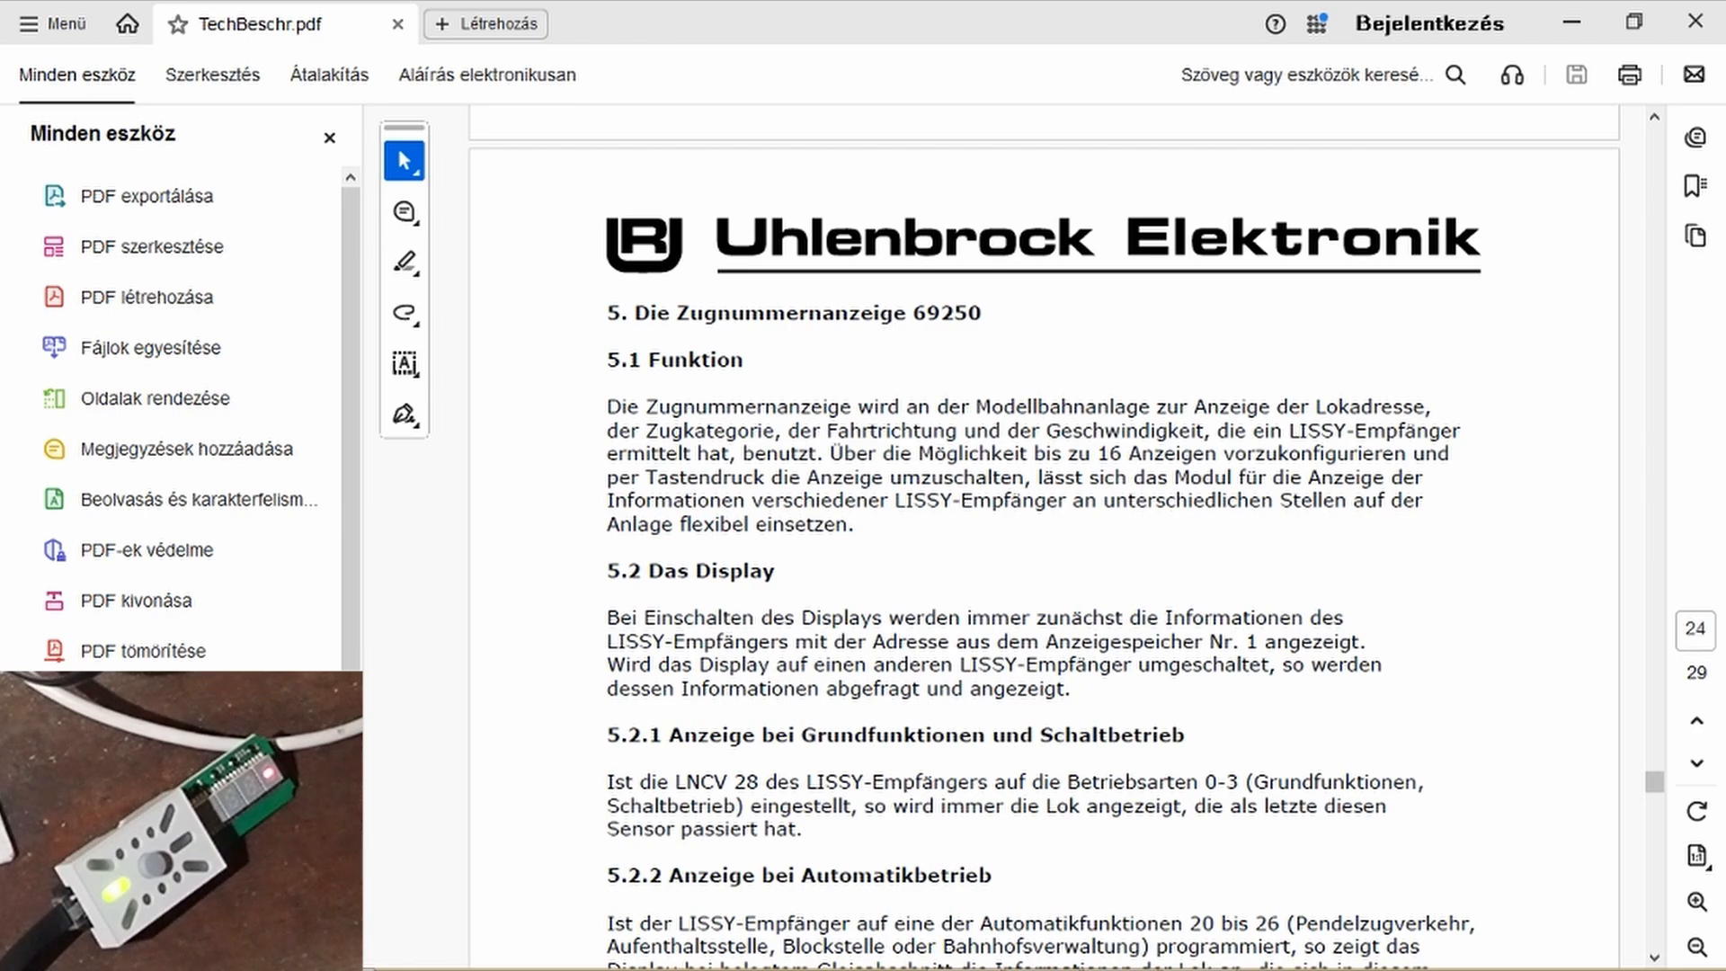
pyautogui.scroll(-10, 1043, 539)
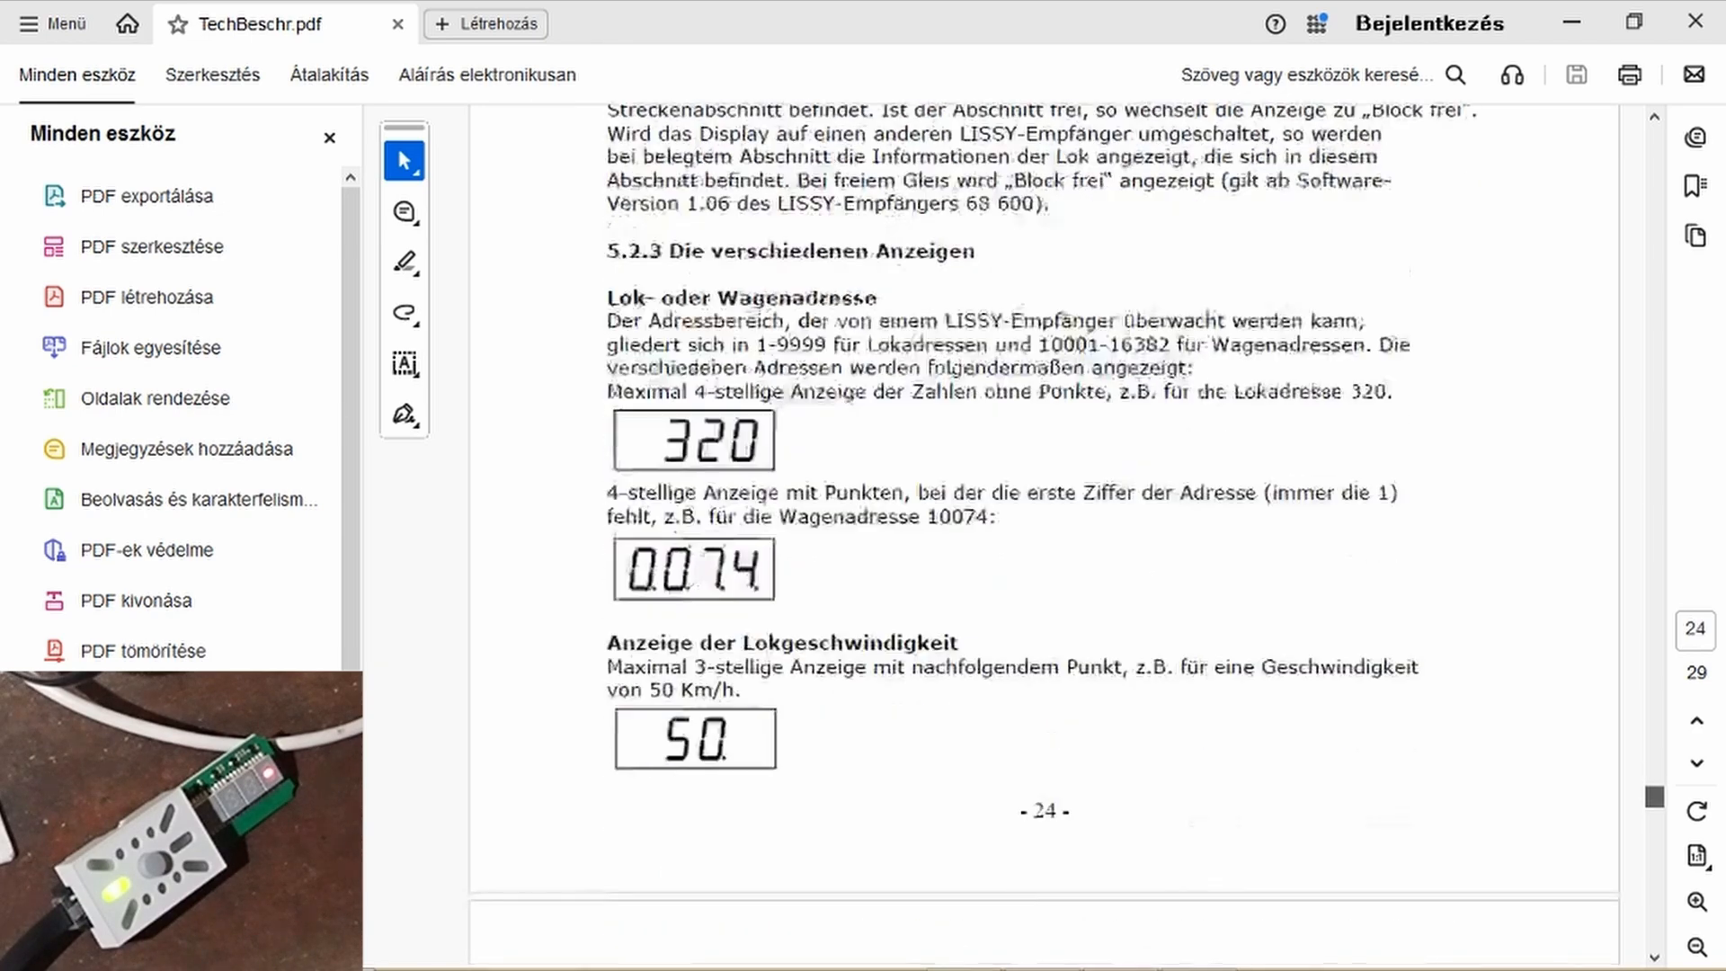
pyautogui.scroll(-20, 1043, 539)
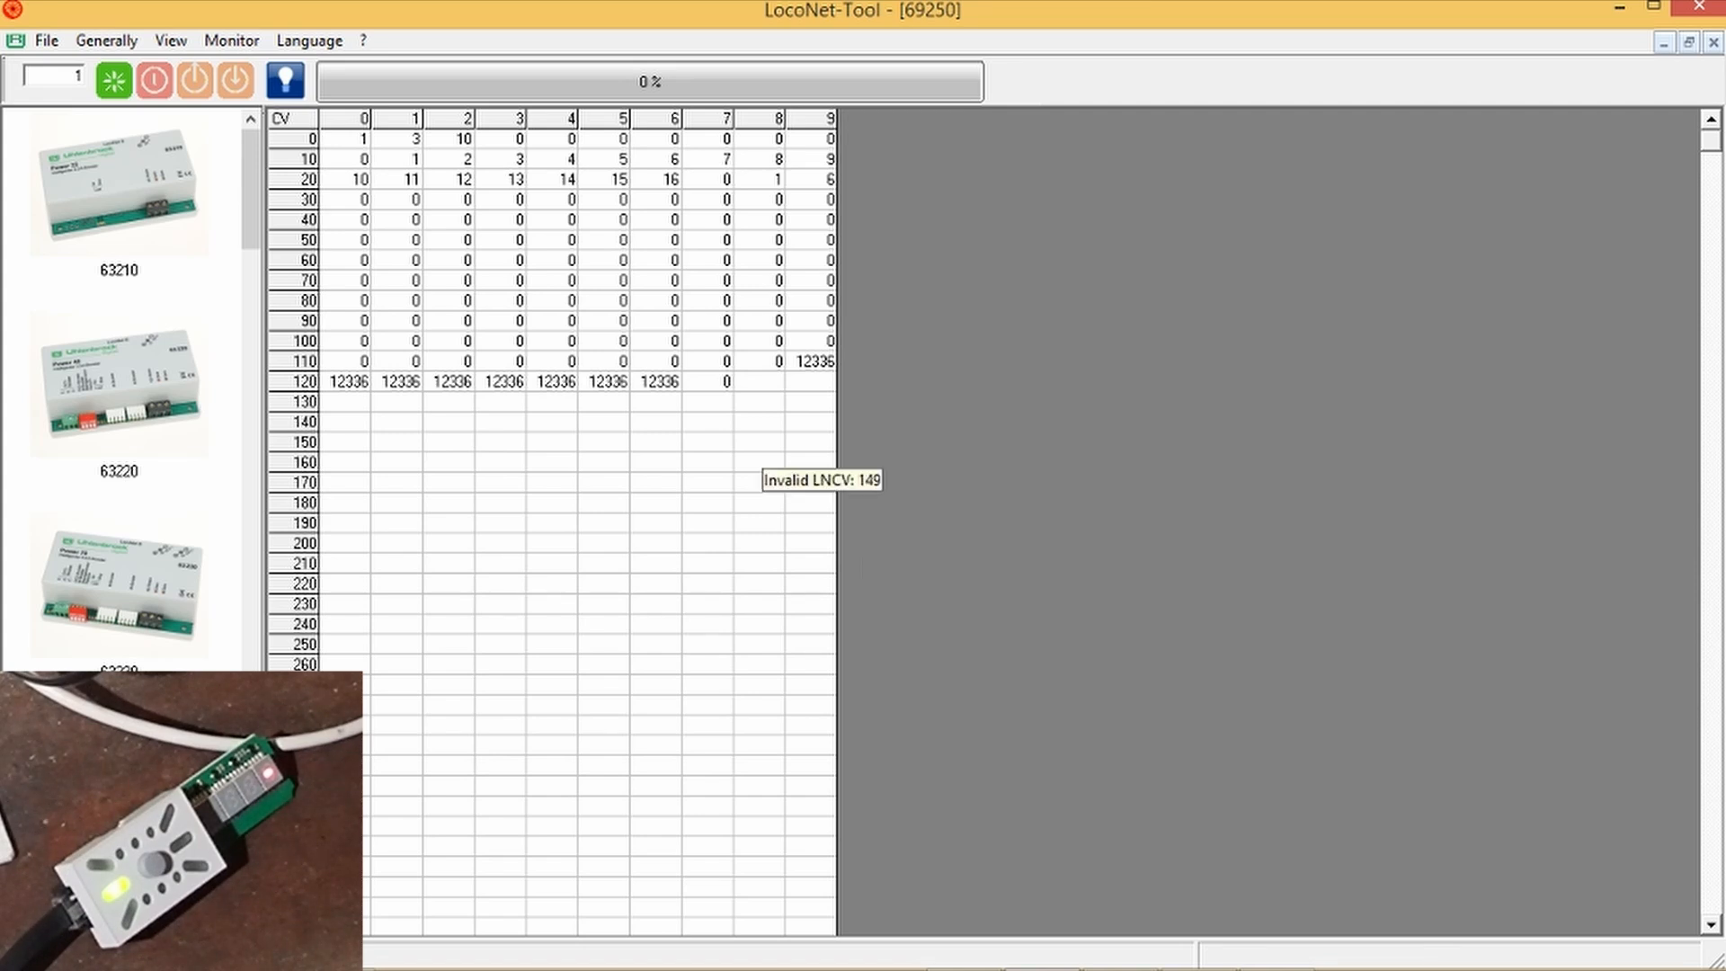
# Step: Start the LocoNet monitor to examine the LISSY receiver messages, and close the monitor window
pyautogui.click(231, 41)
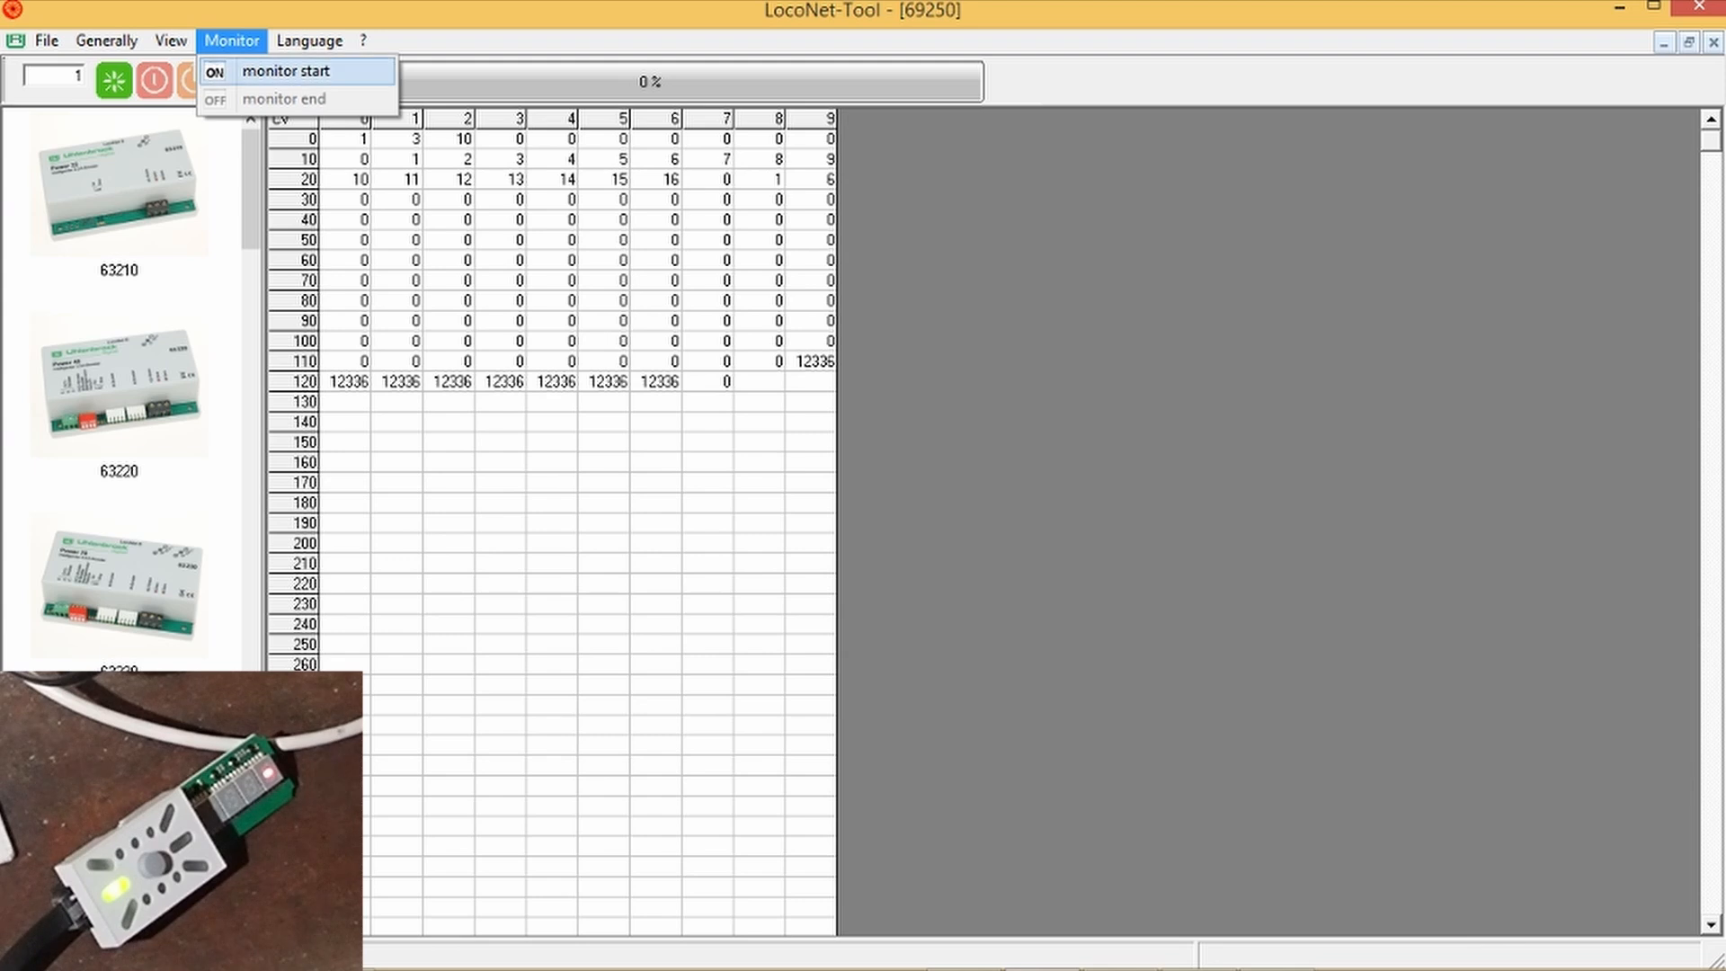
pyautogui.click(286, 71)
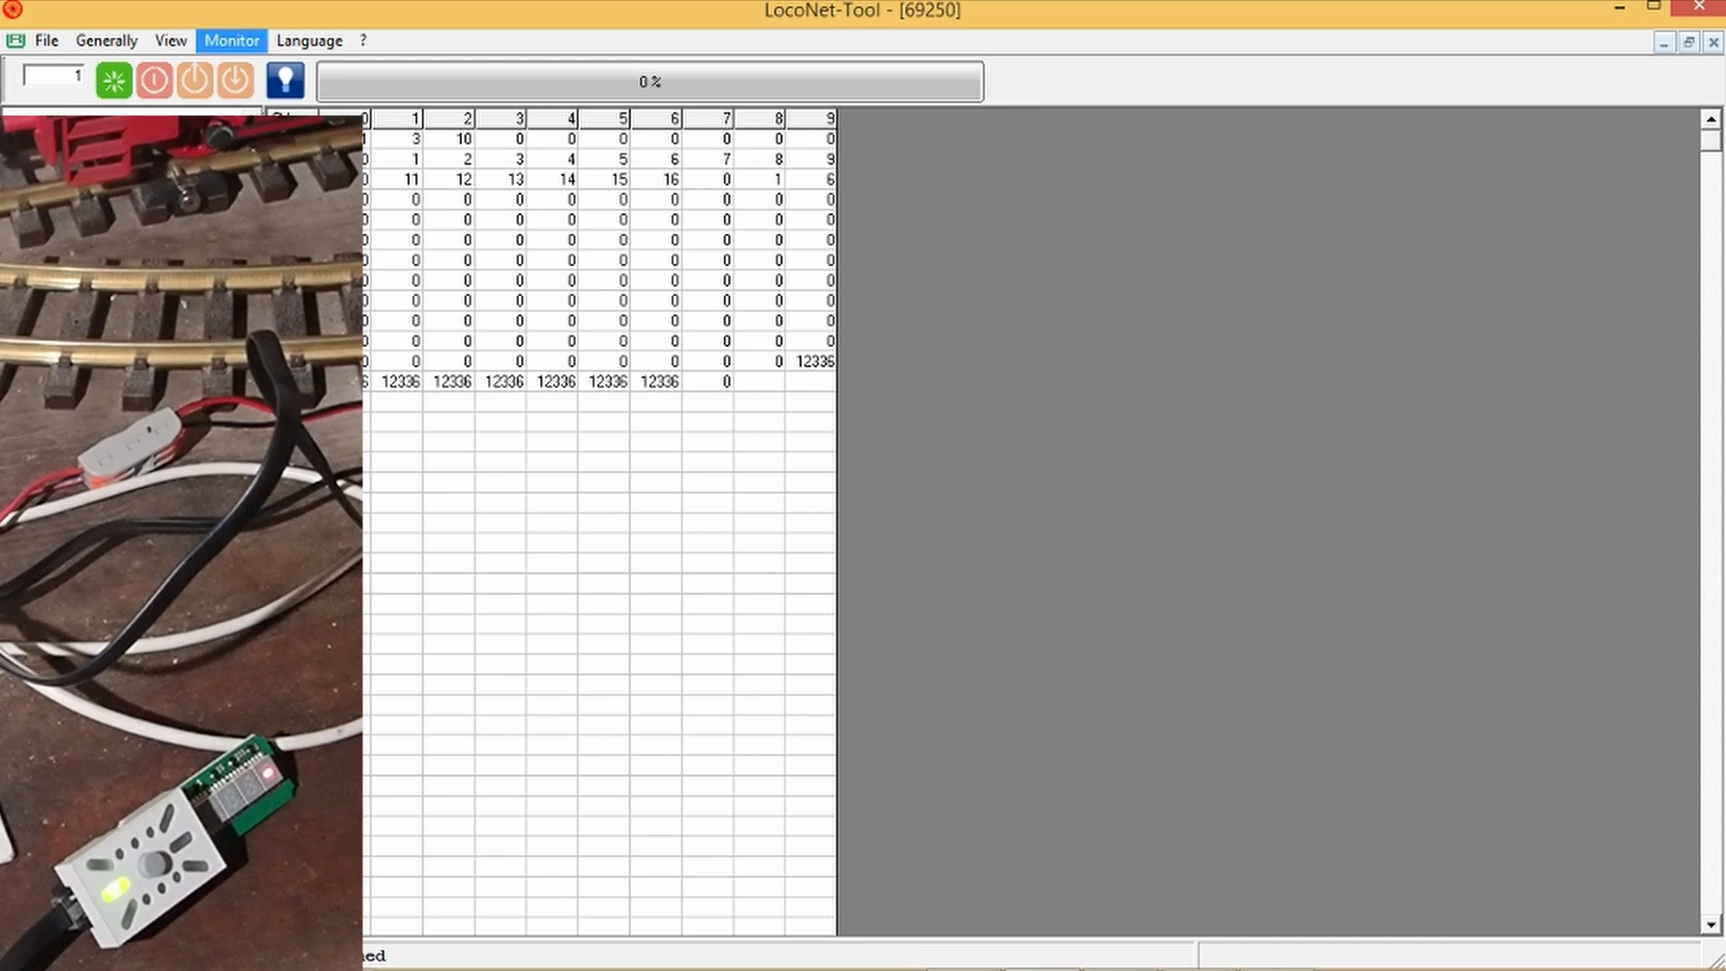
pyautogui.click(232, 42)
pyautogui.click(286, 71)
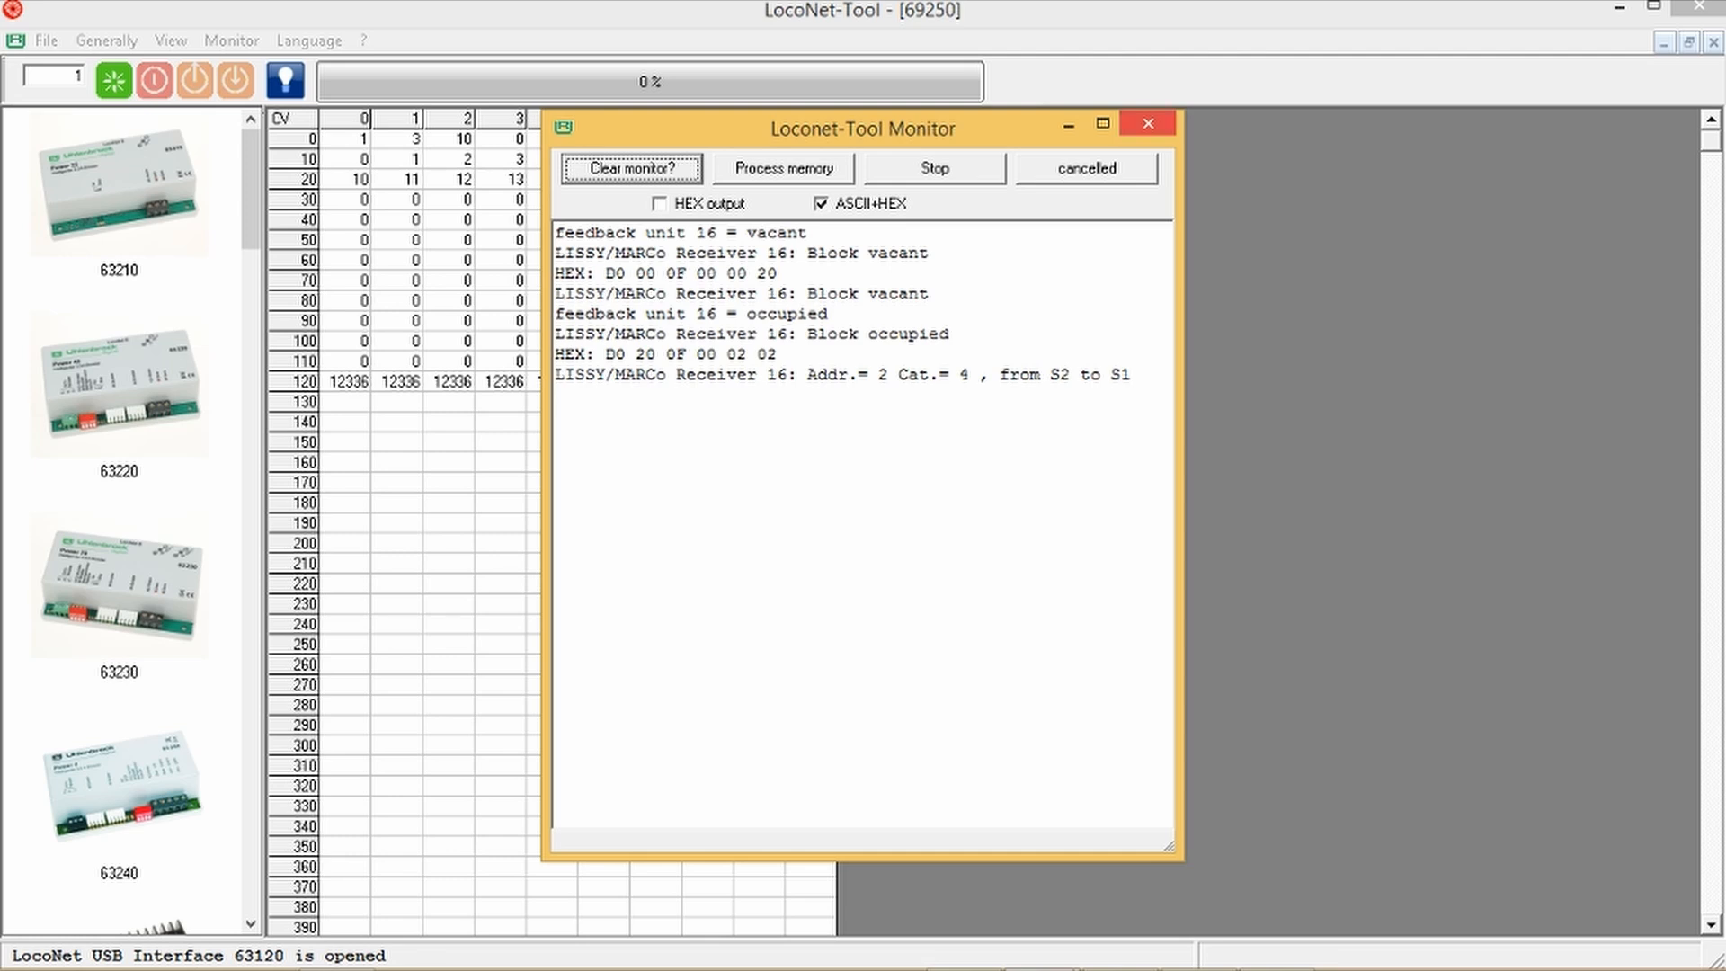
pyautogui.hotkey('alt', 'F4')
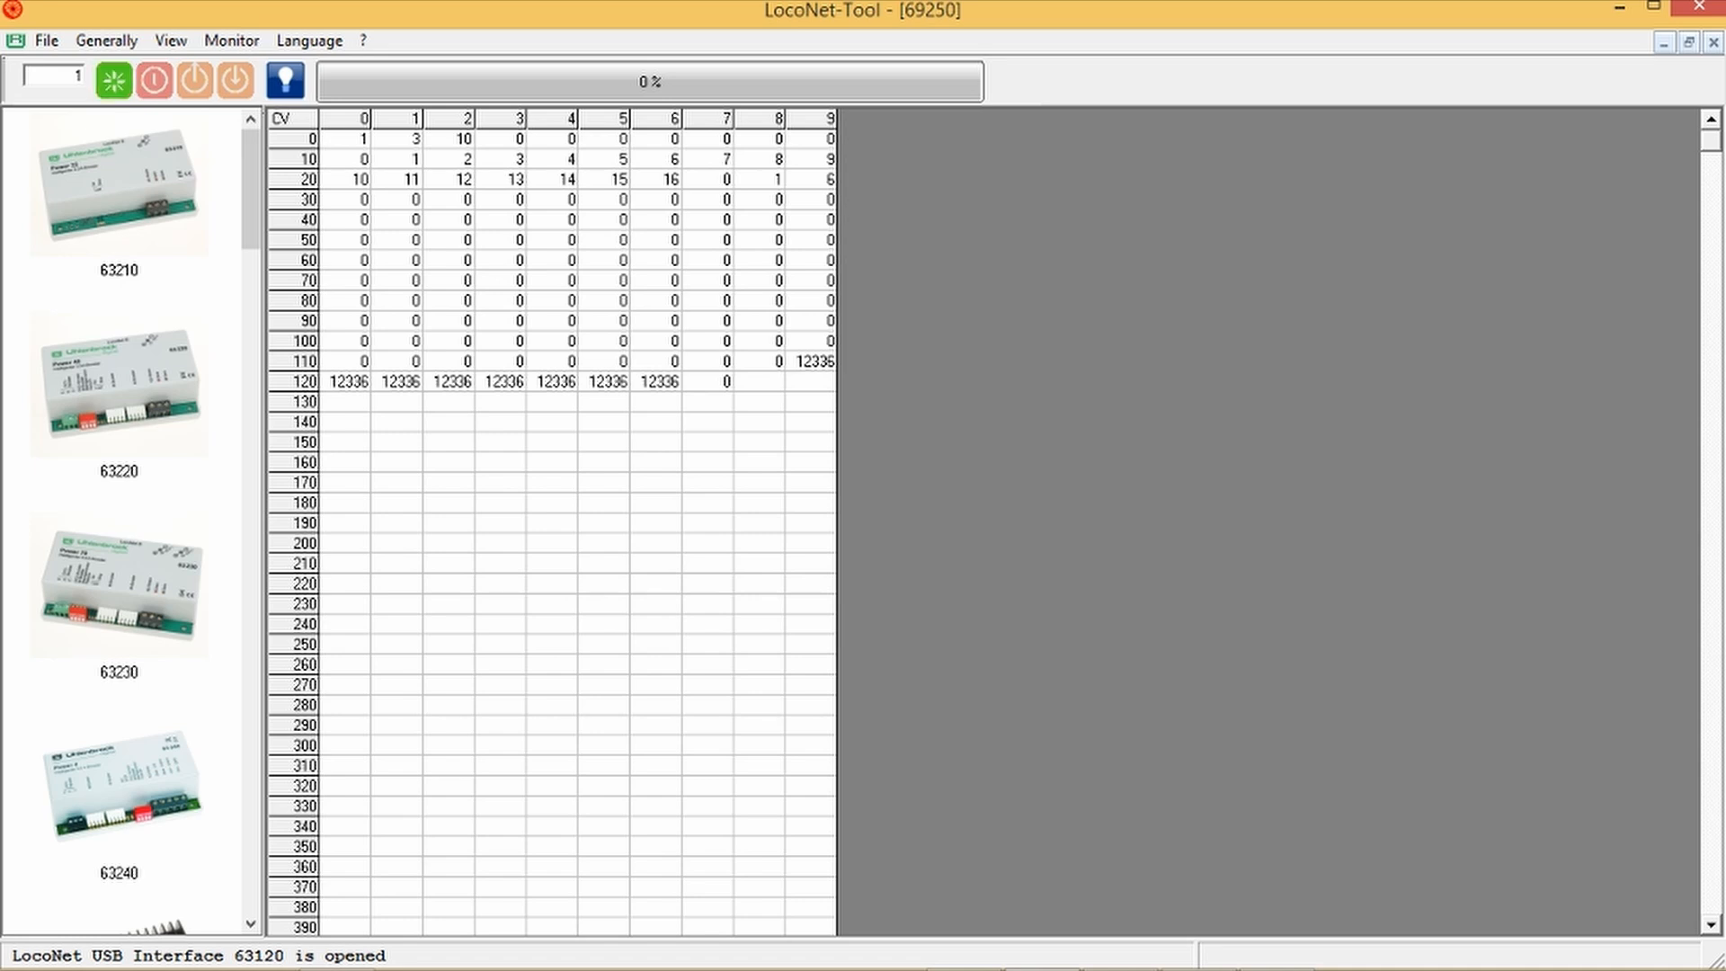
# Step: Create a new module entry in the tool's options with item number 69250 and 127 as its CV numbers
pyautogui.scroll(-15, 135, 522)
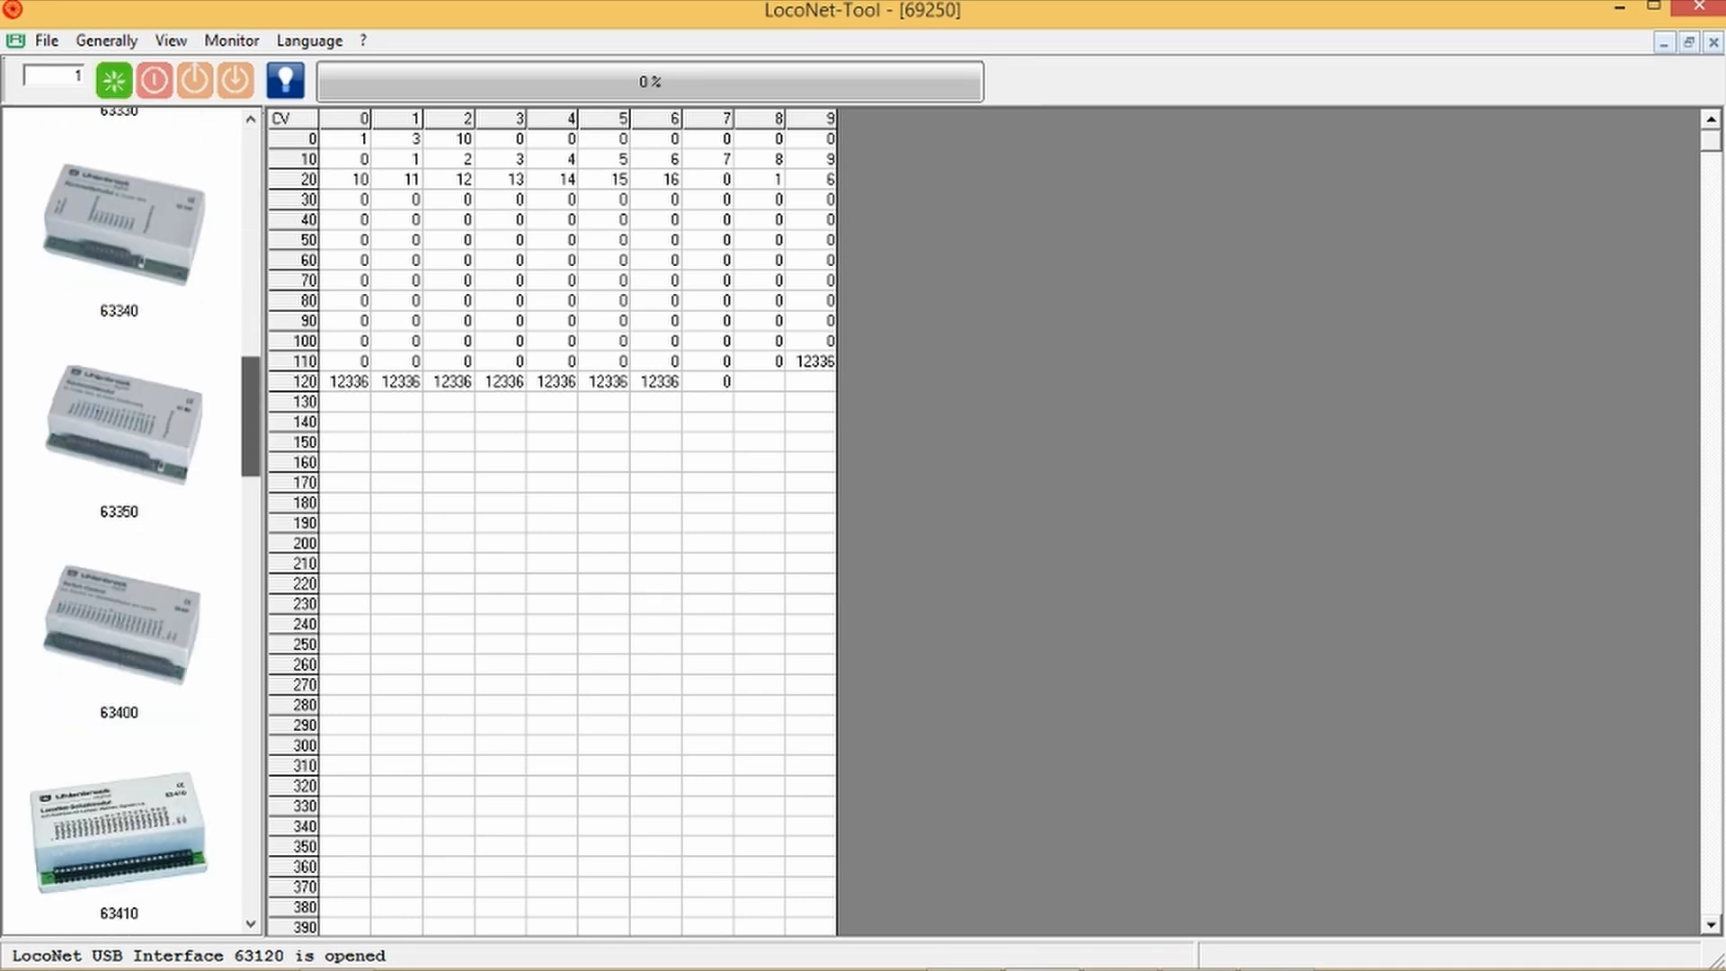
pyautogui.scroll(-10, 135, 522)
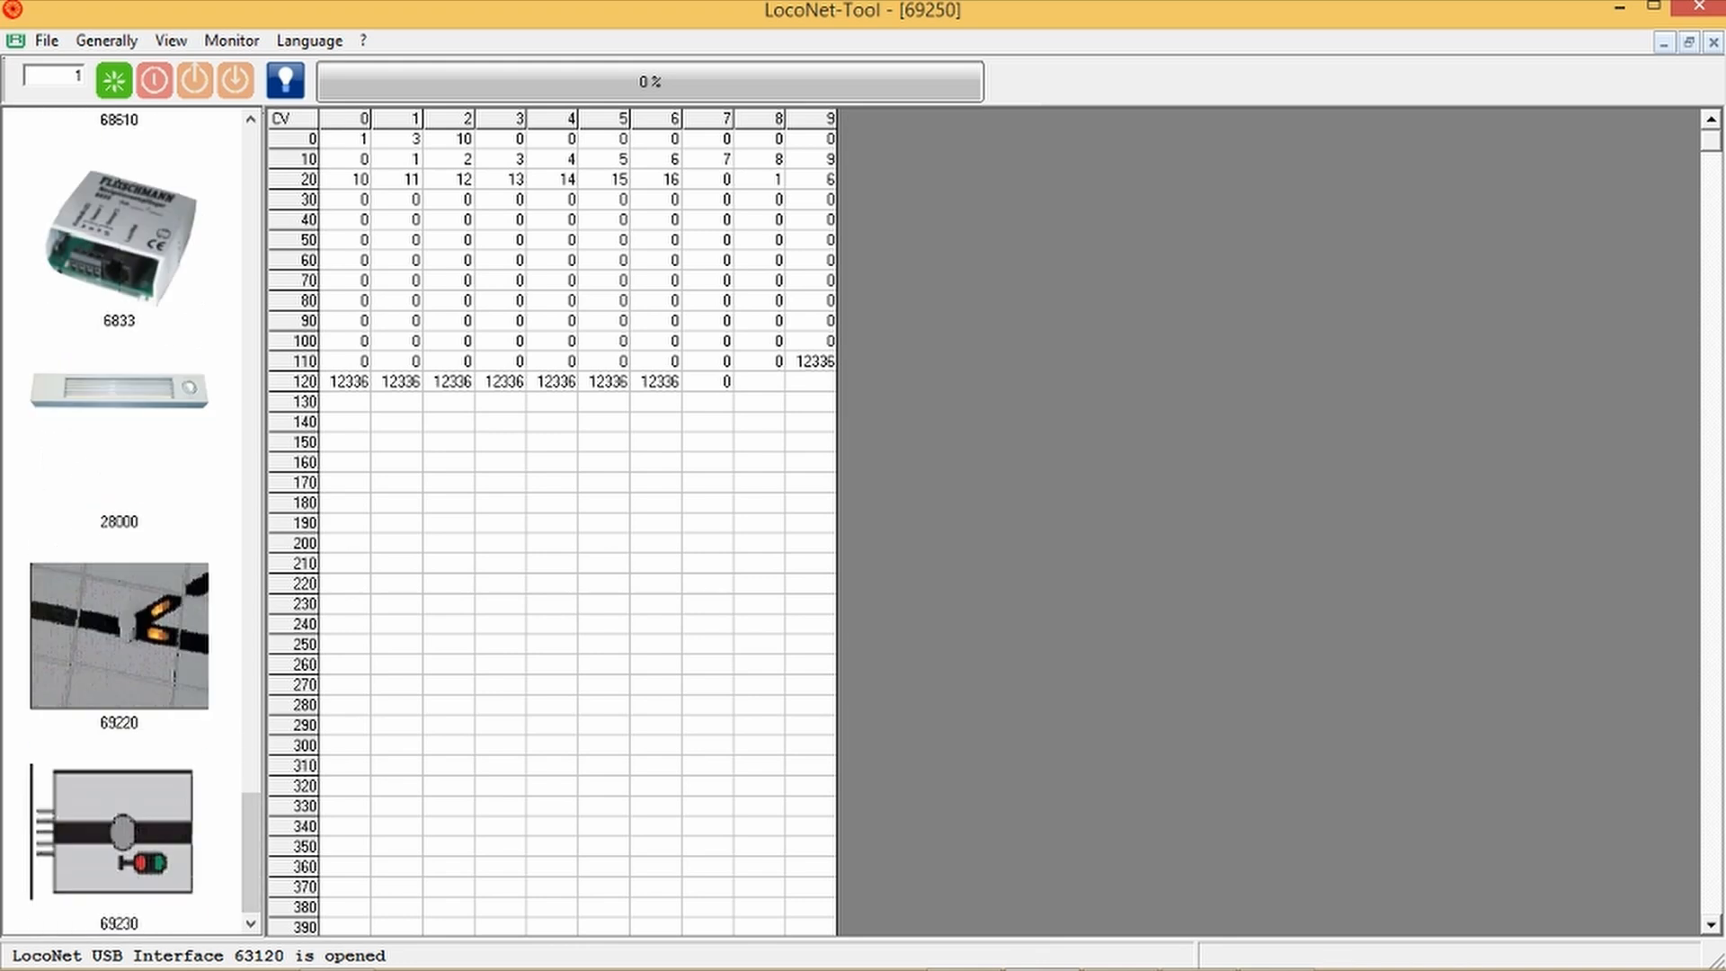
pyautogui.click(106, 41)
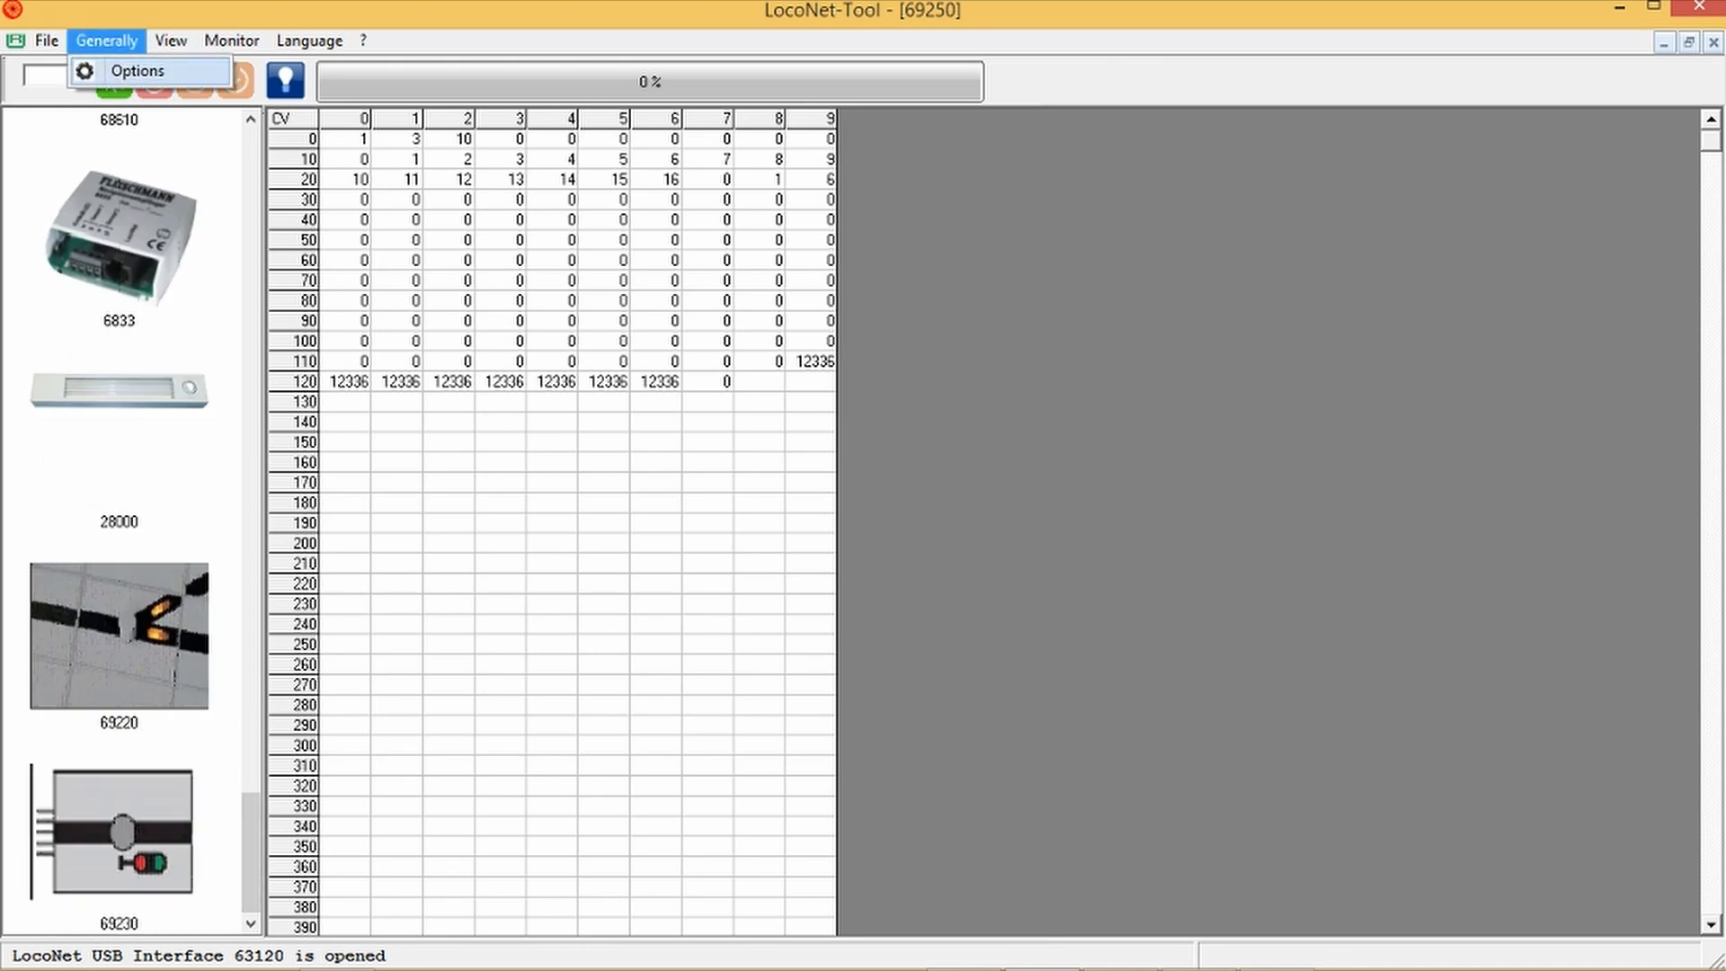
pyautogui.click(86, 70)
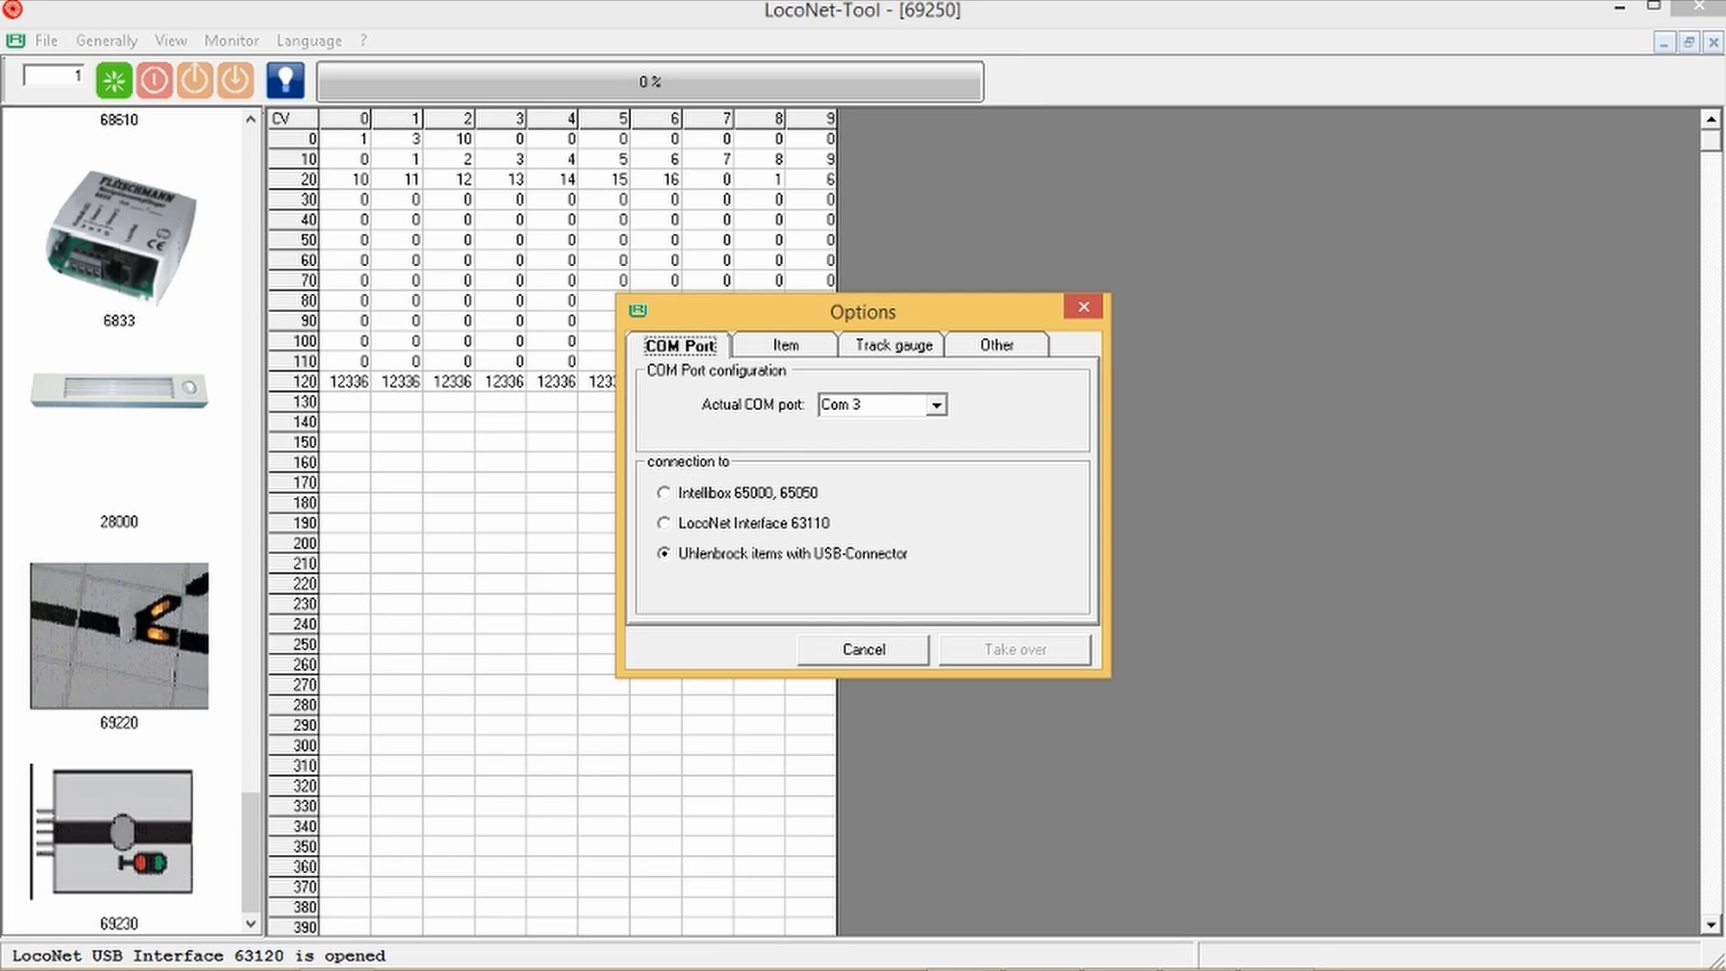
pyautogui.click(786, 346)
pyautogui.click(692, 589)
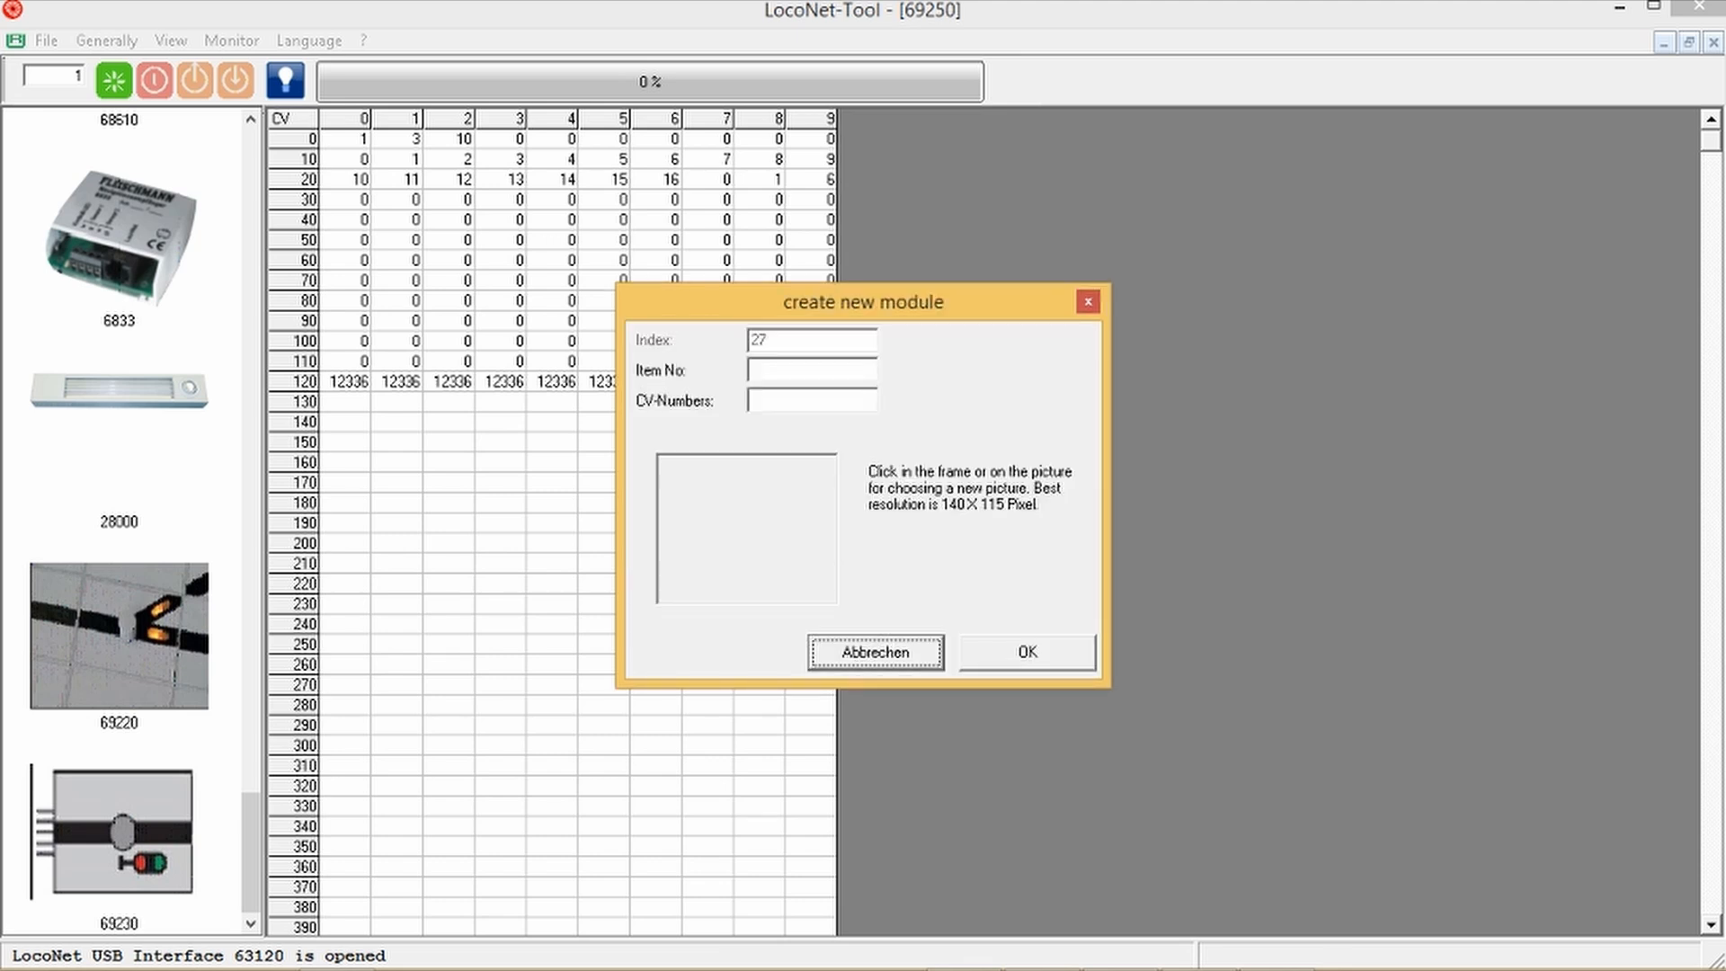
pyautogui.click(812, 369)
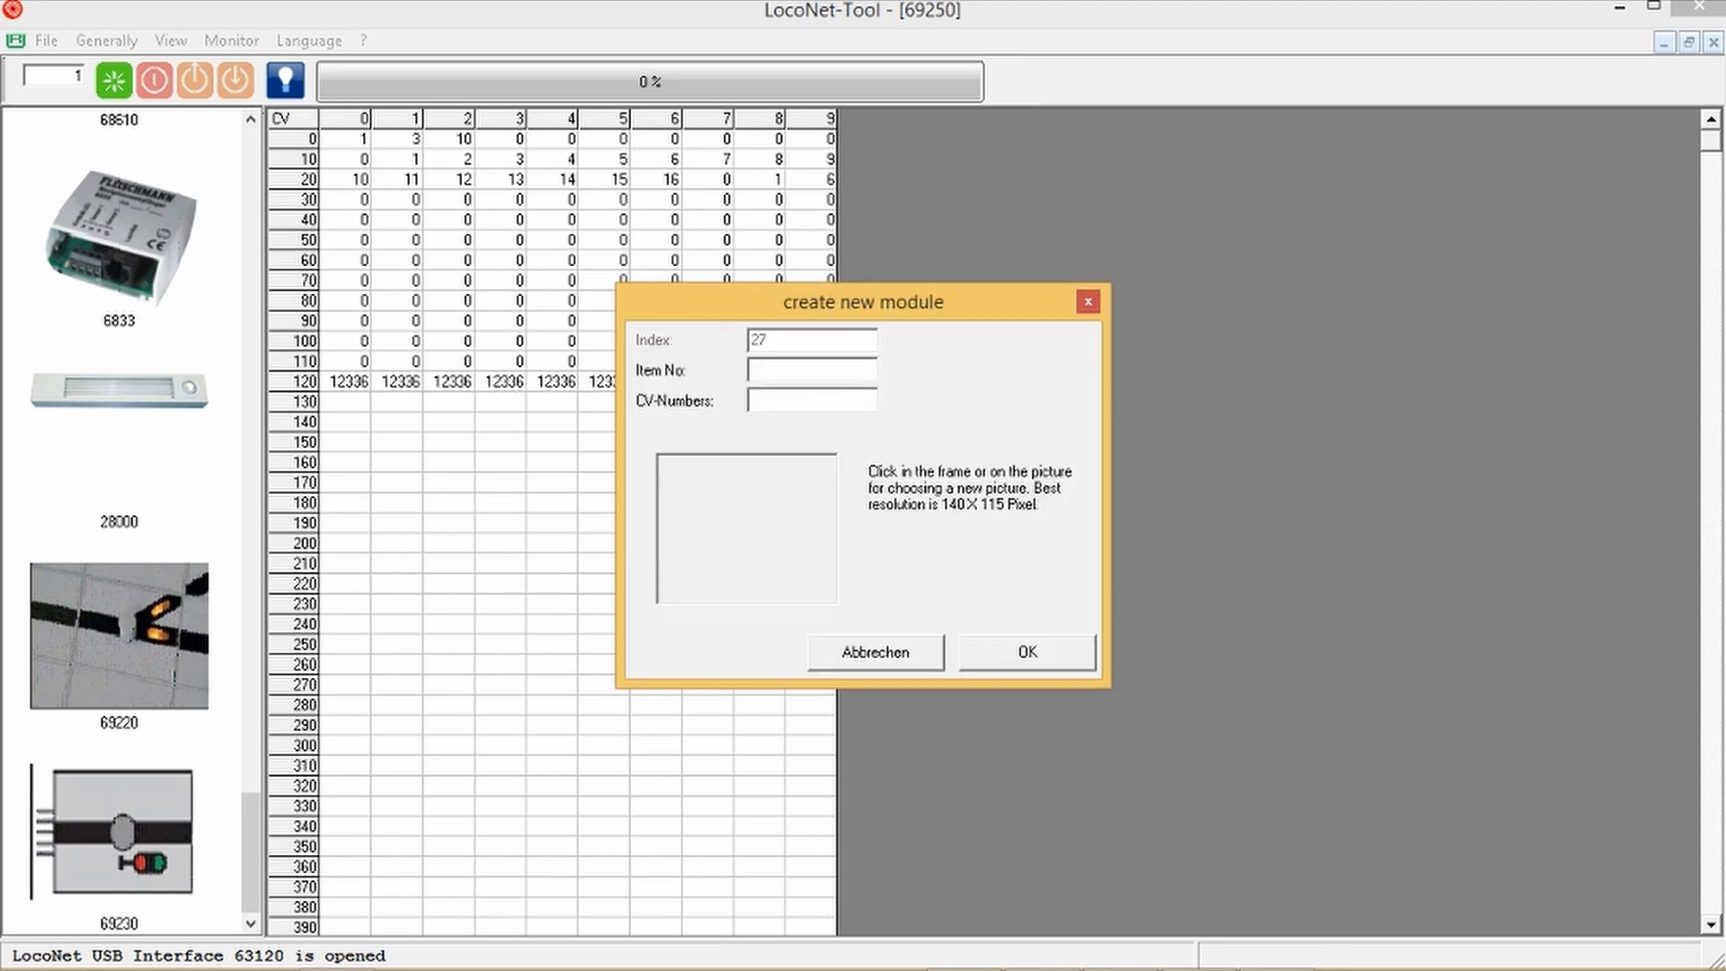
pyautogui.write('69250')
pyautogui.press('Tab')
pyautogui.write('127')
# Step: Assign the JPEG picture 69250_115 to the new module and confirm its creation
pyautogui.click(747, 528)
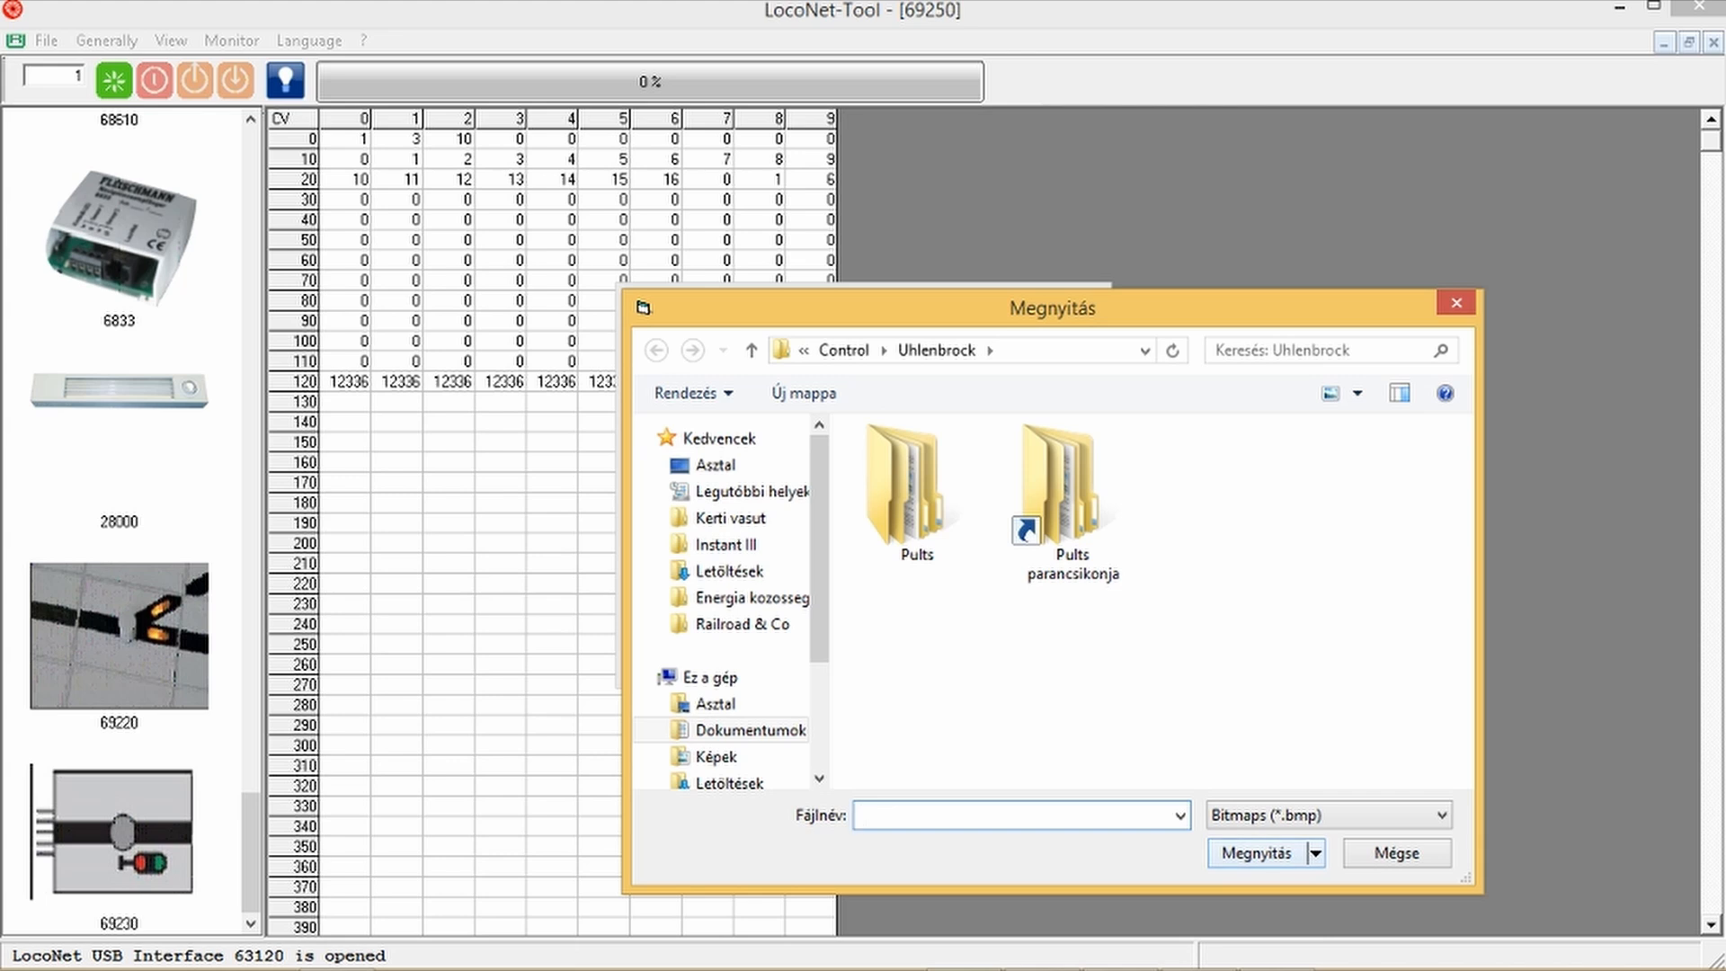
pyautogui.click(1349, 816)
pyautogui.click(1294, 876)
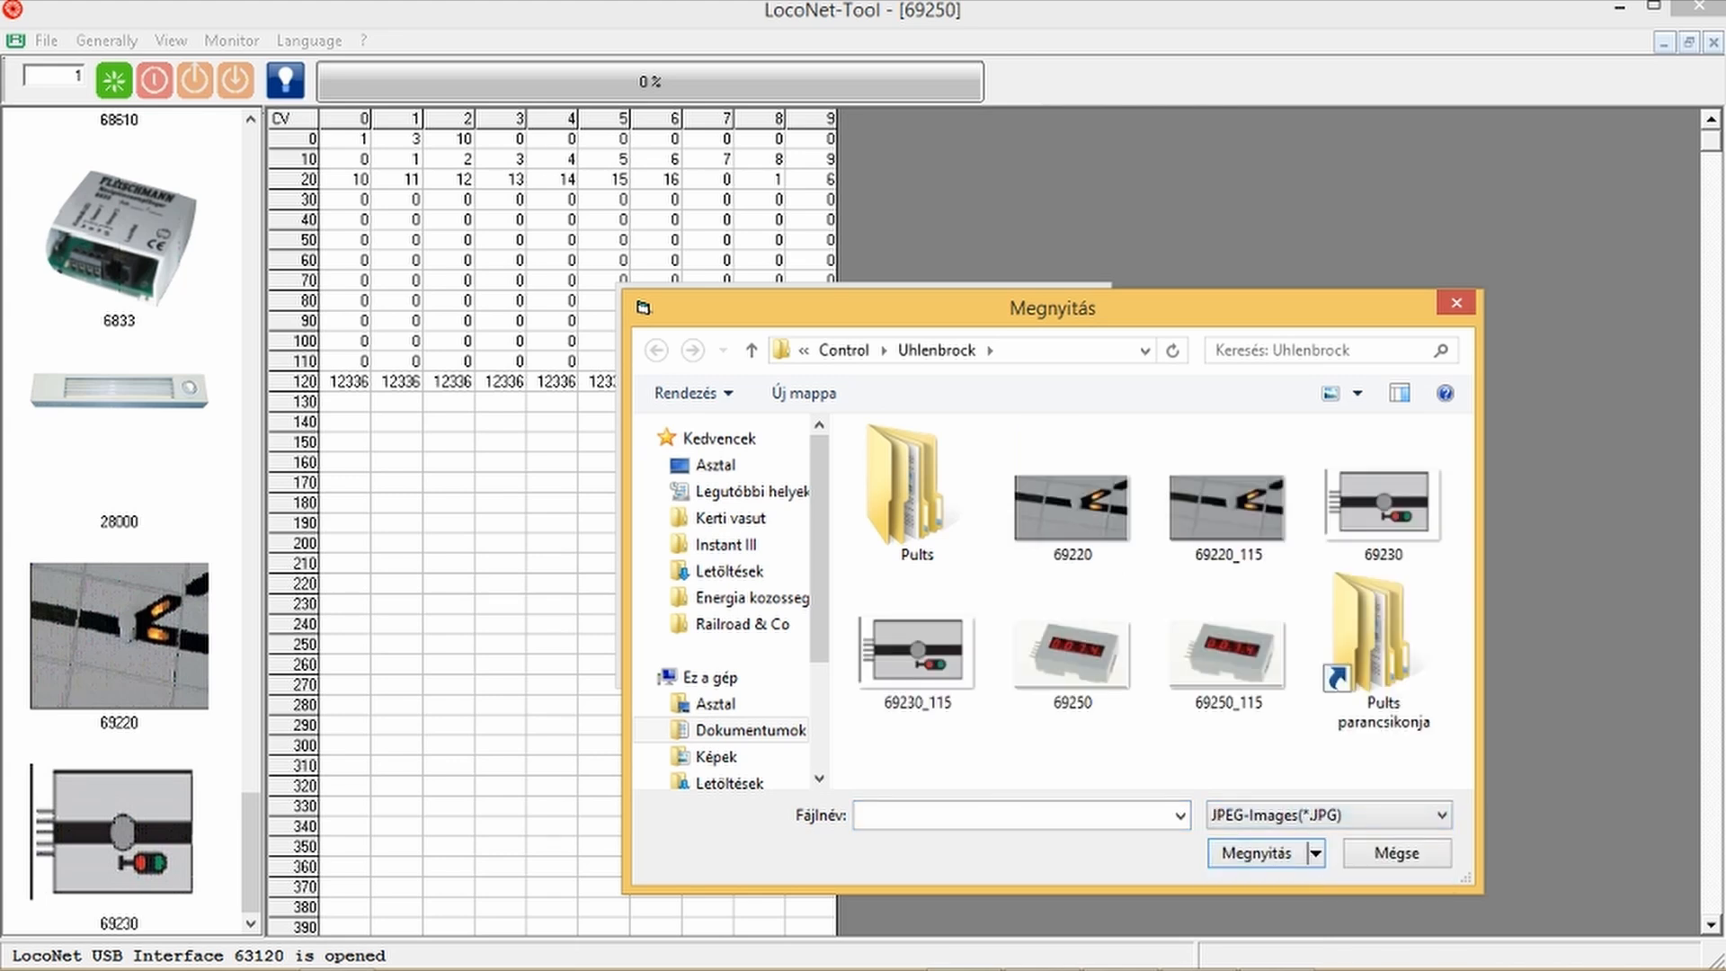
pyautogui.doubleClick(1228, 648)
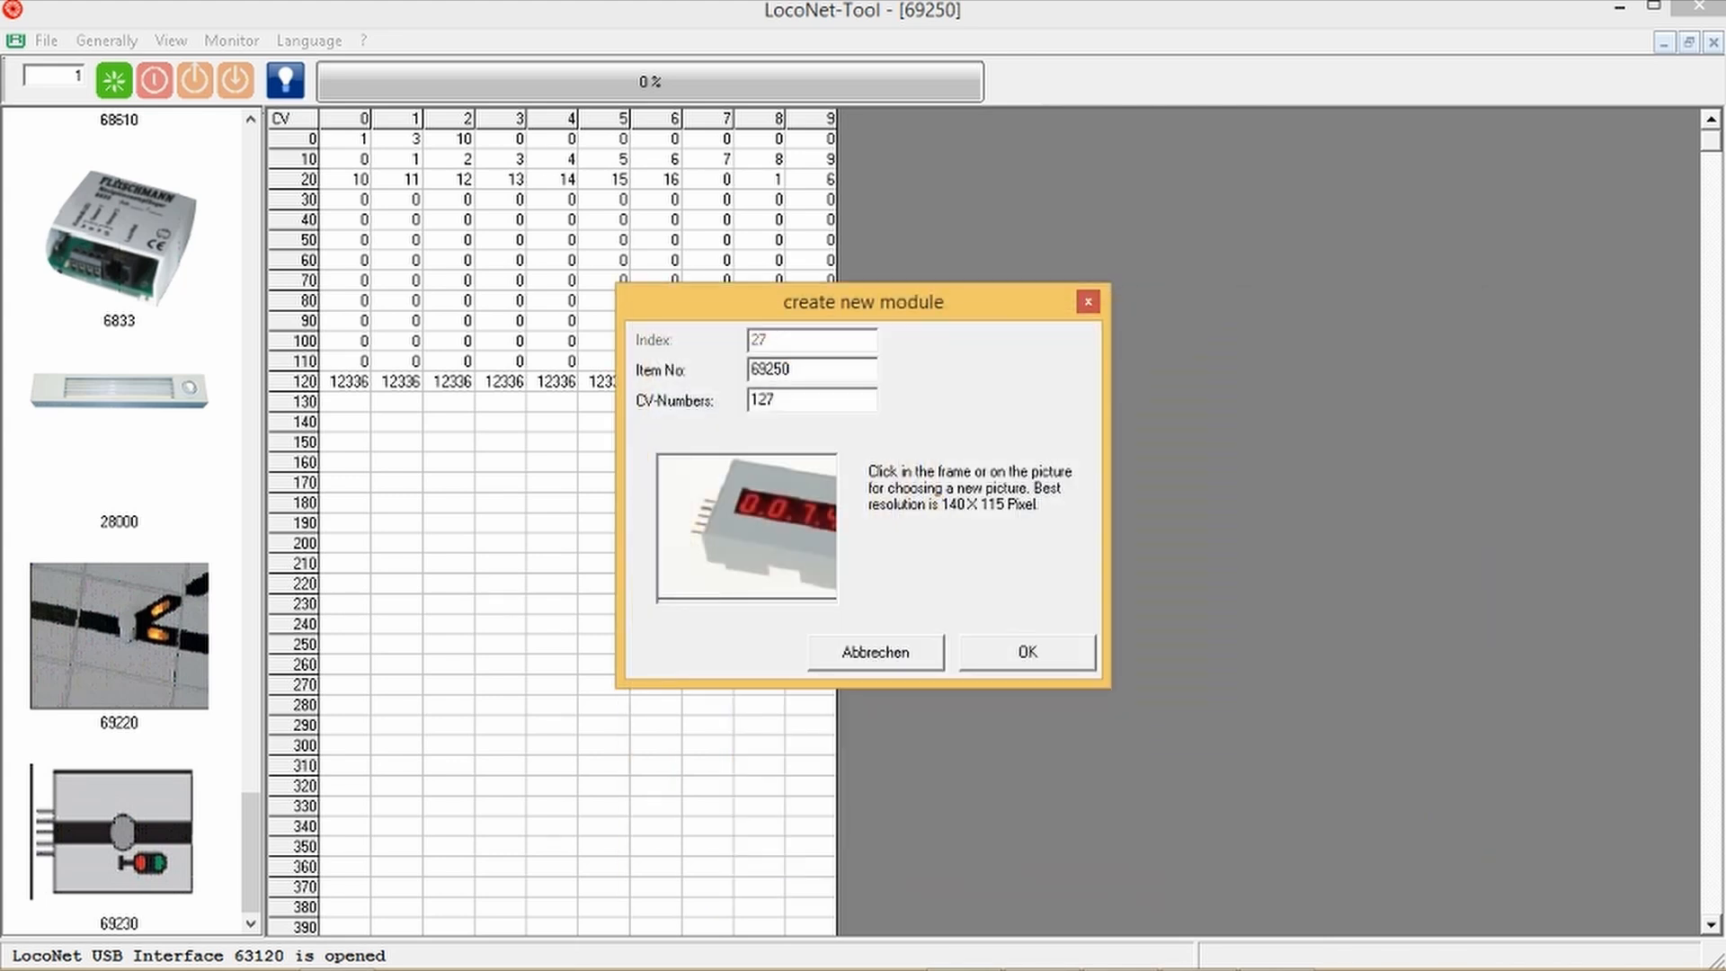
pyautogui.press('Return')
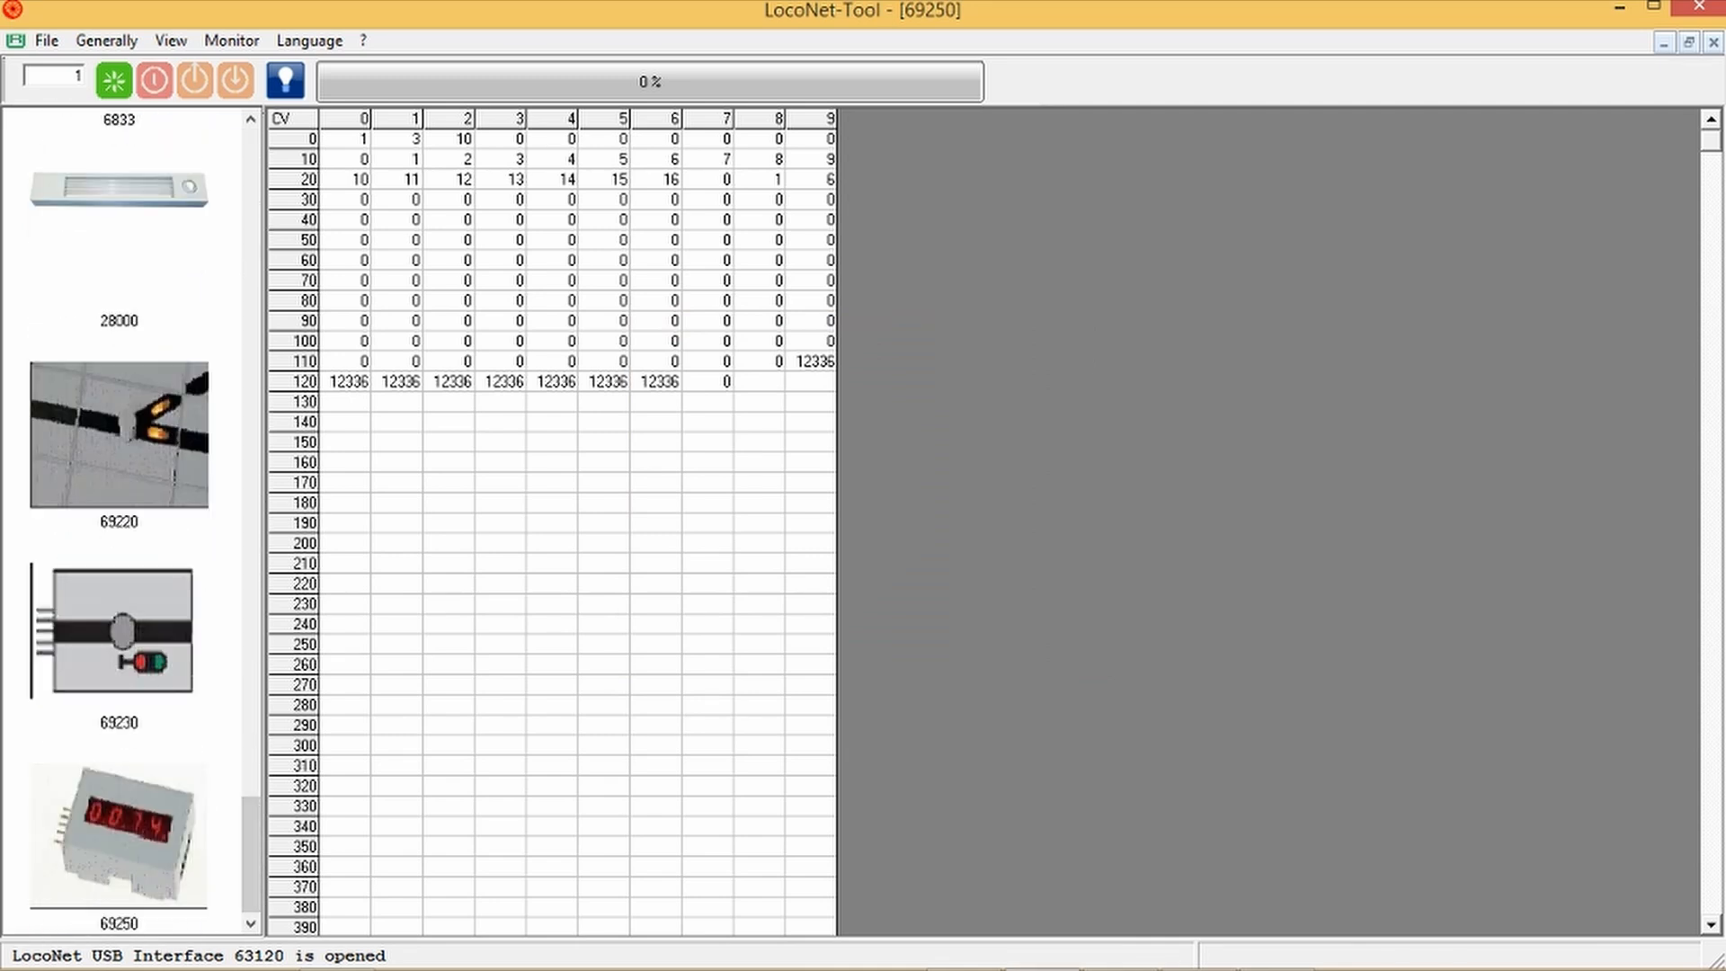
# Step: Select module 69250, turn it on with the general address 65535 and read out its CV values
pyautogui.click(119, 836)
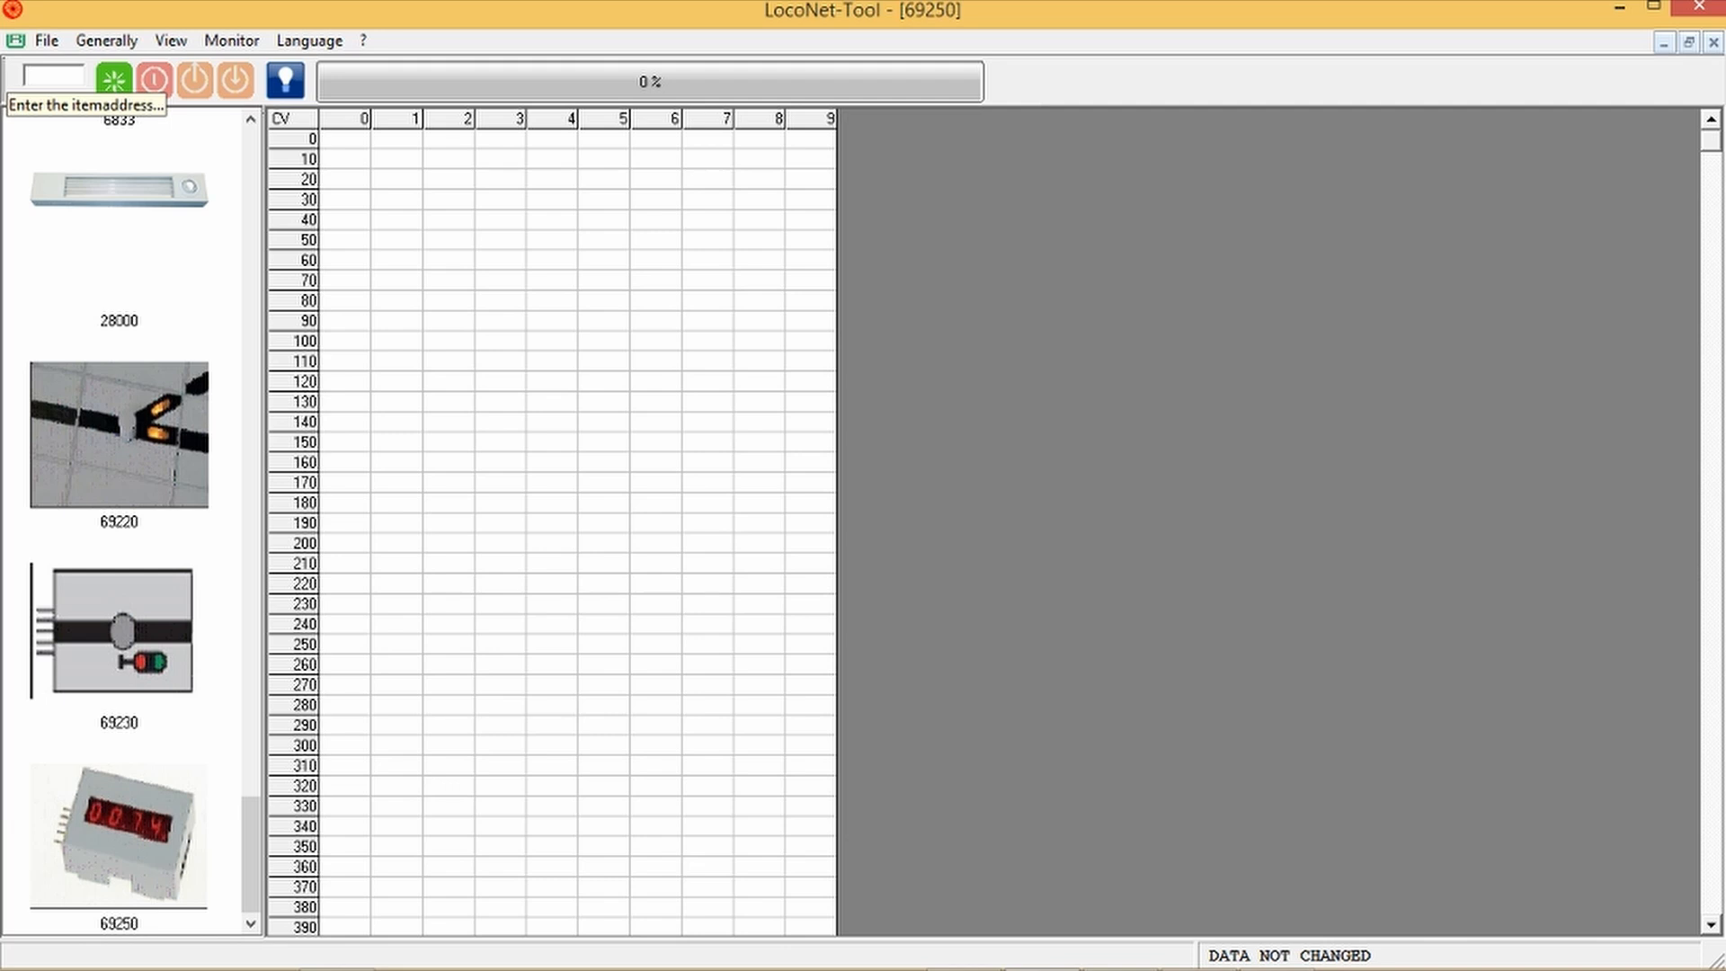
pyautogui.click(55, 76)
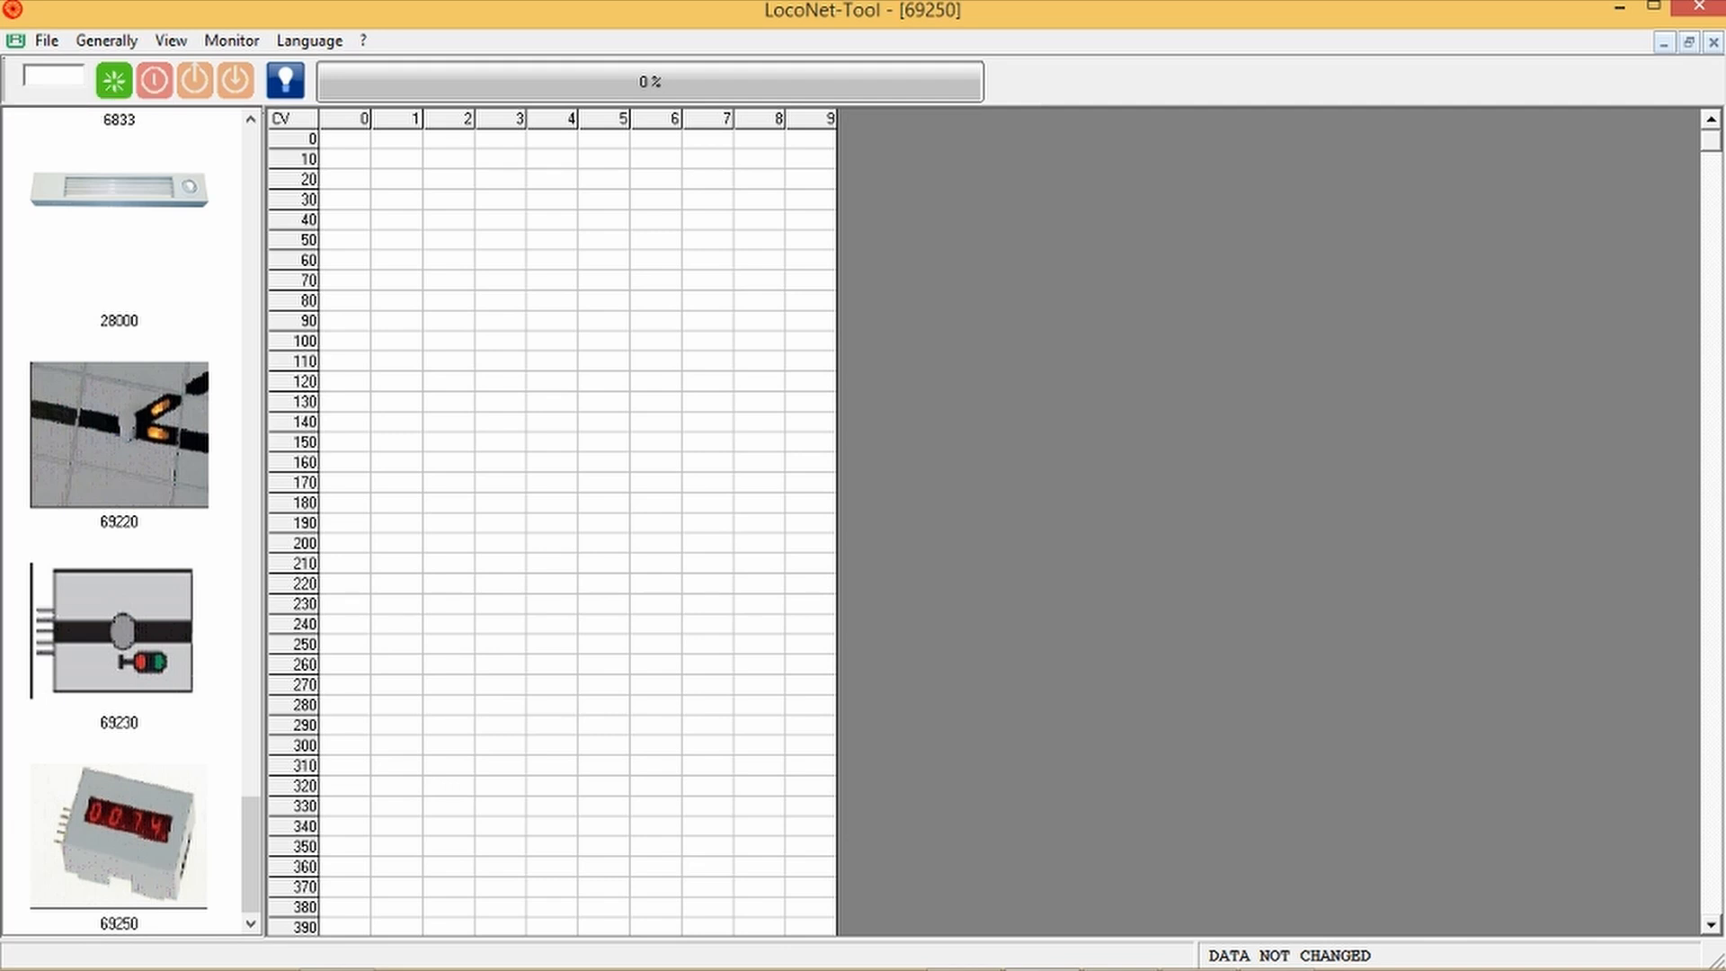
pyautogui.write('65535')
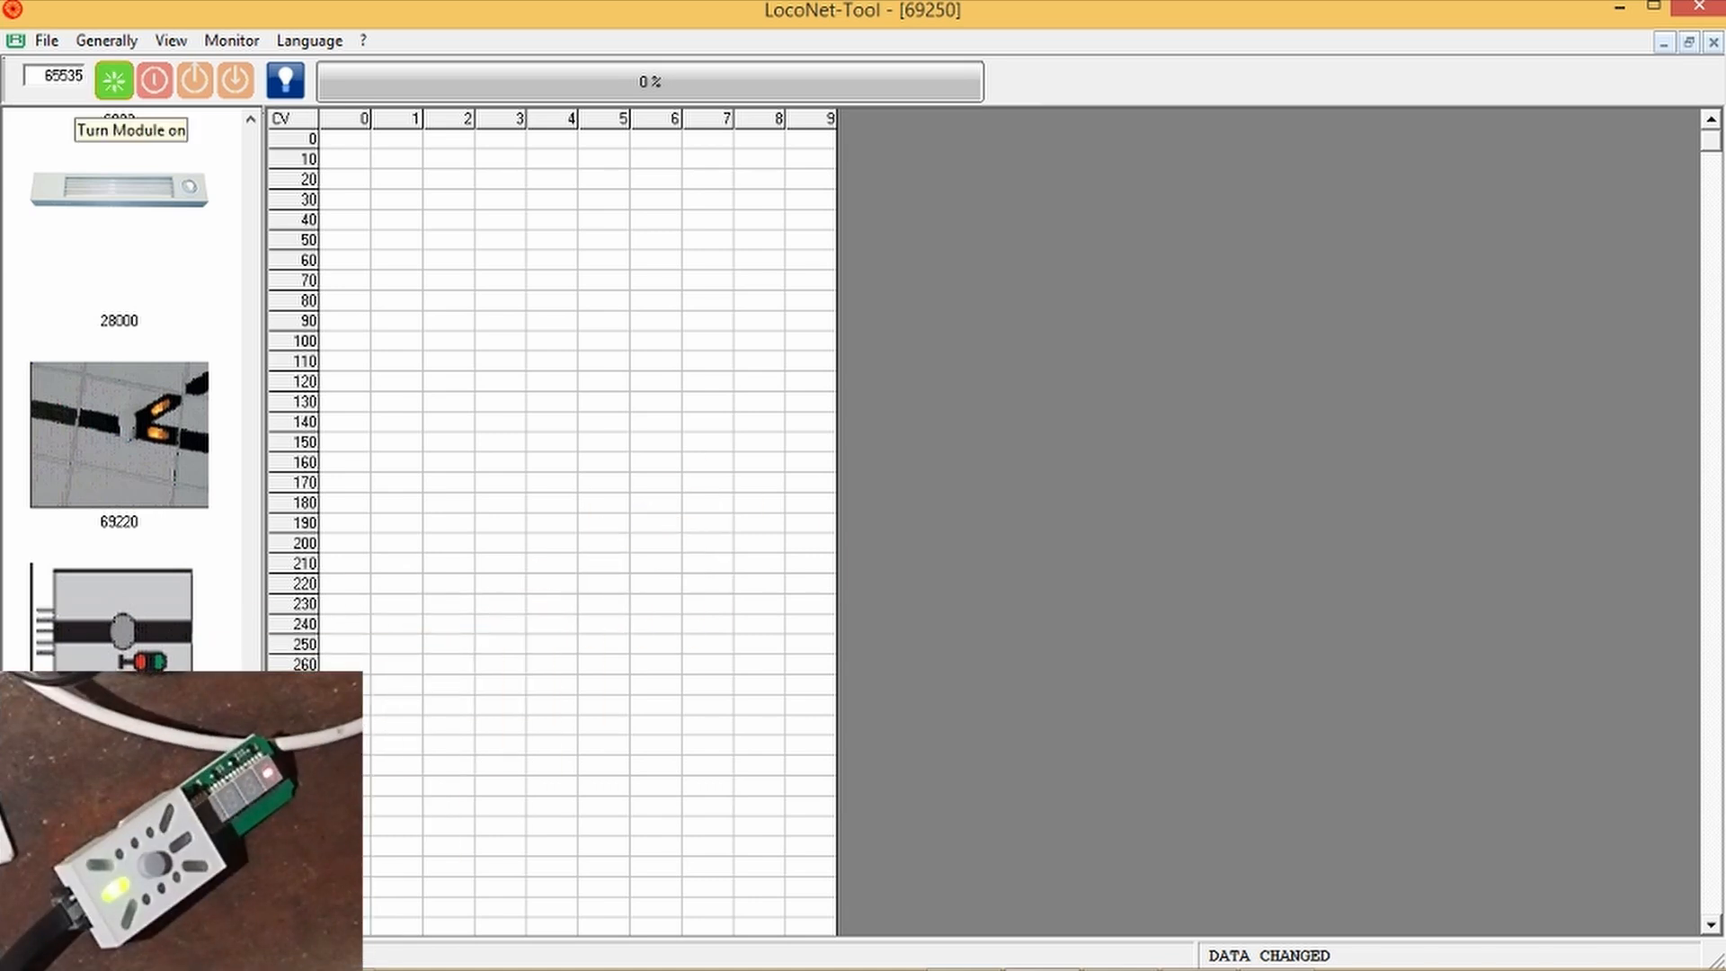
pyautogui.click(113, 80)
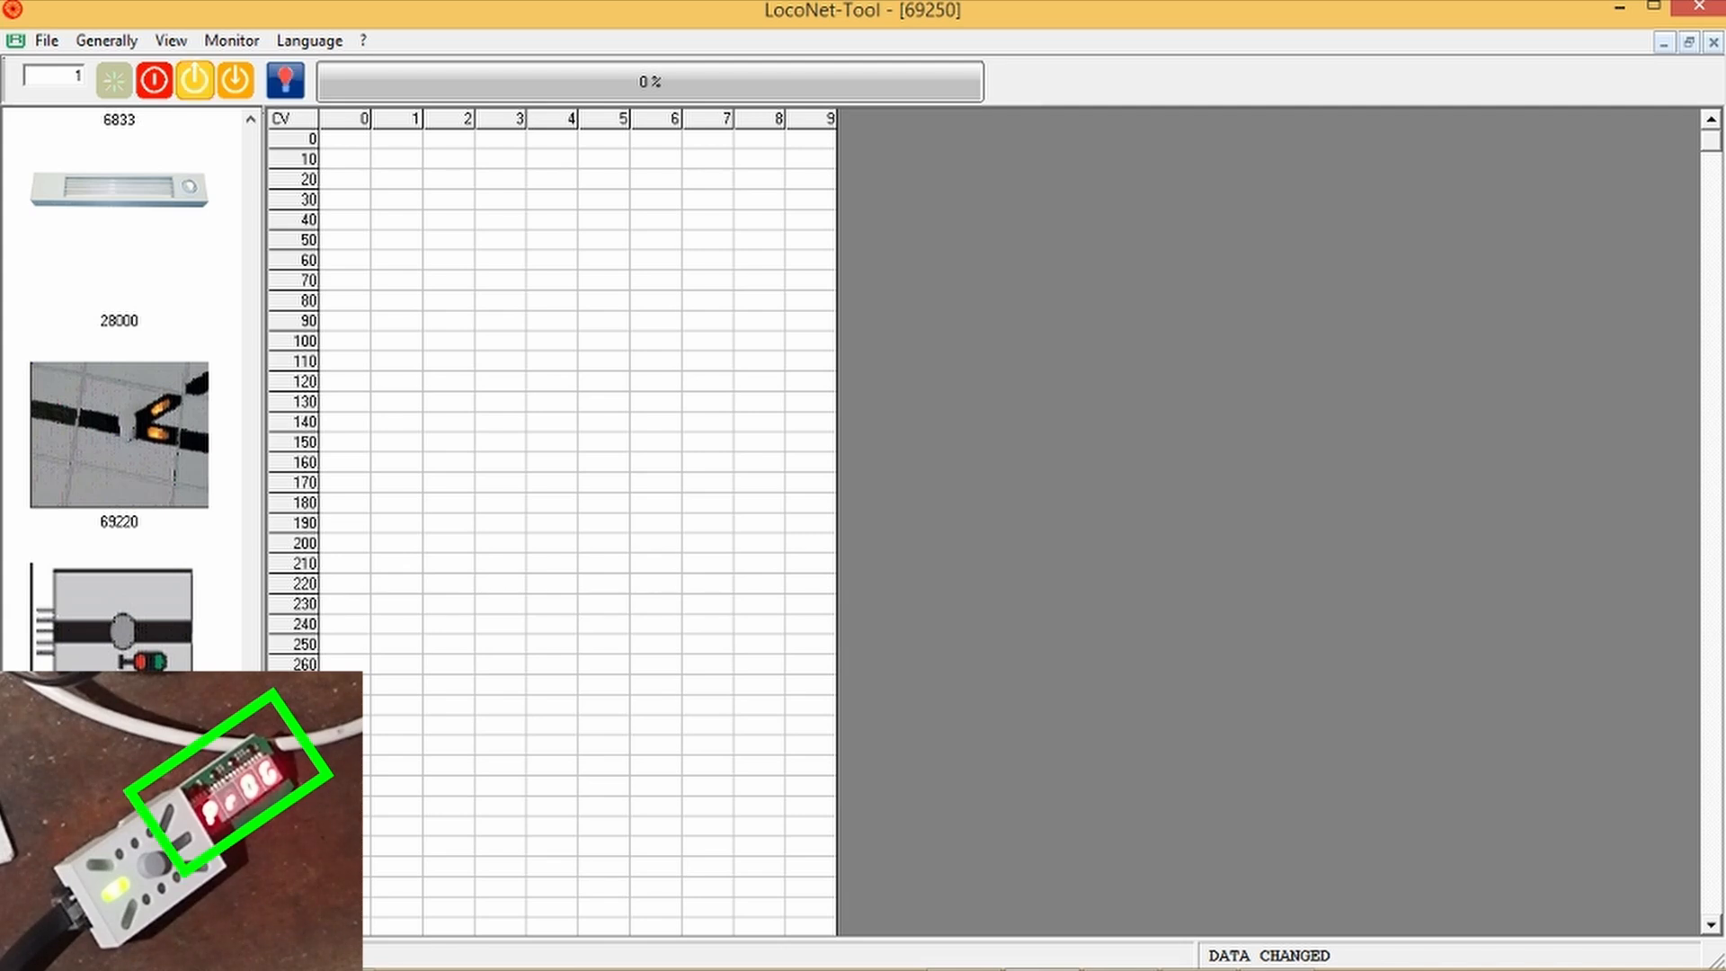
pyautogui.click(195, 80)
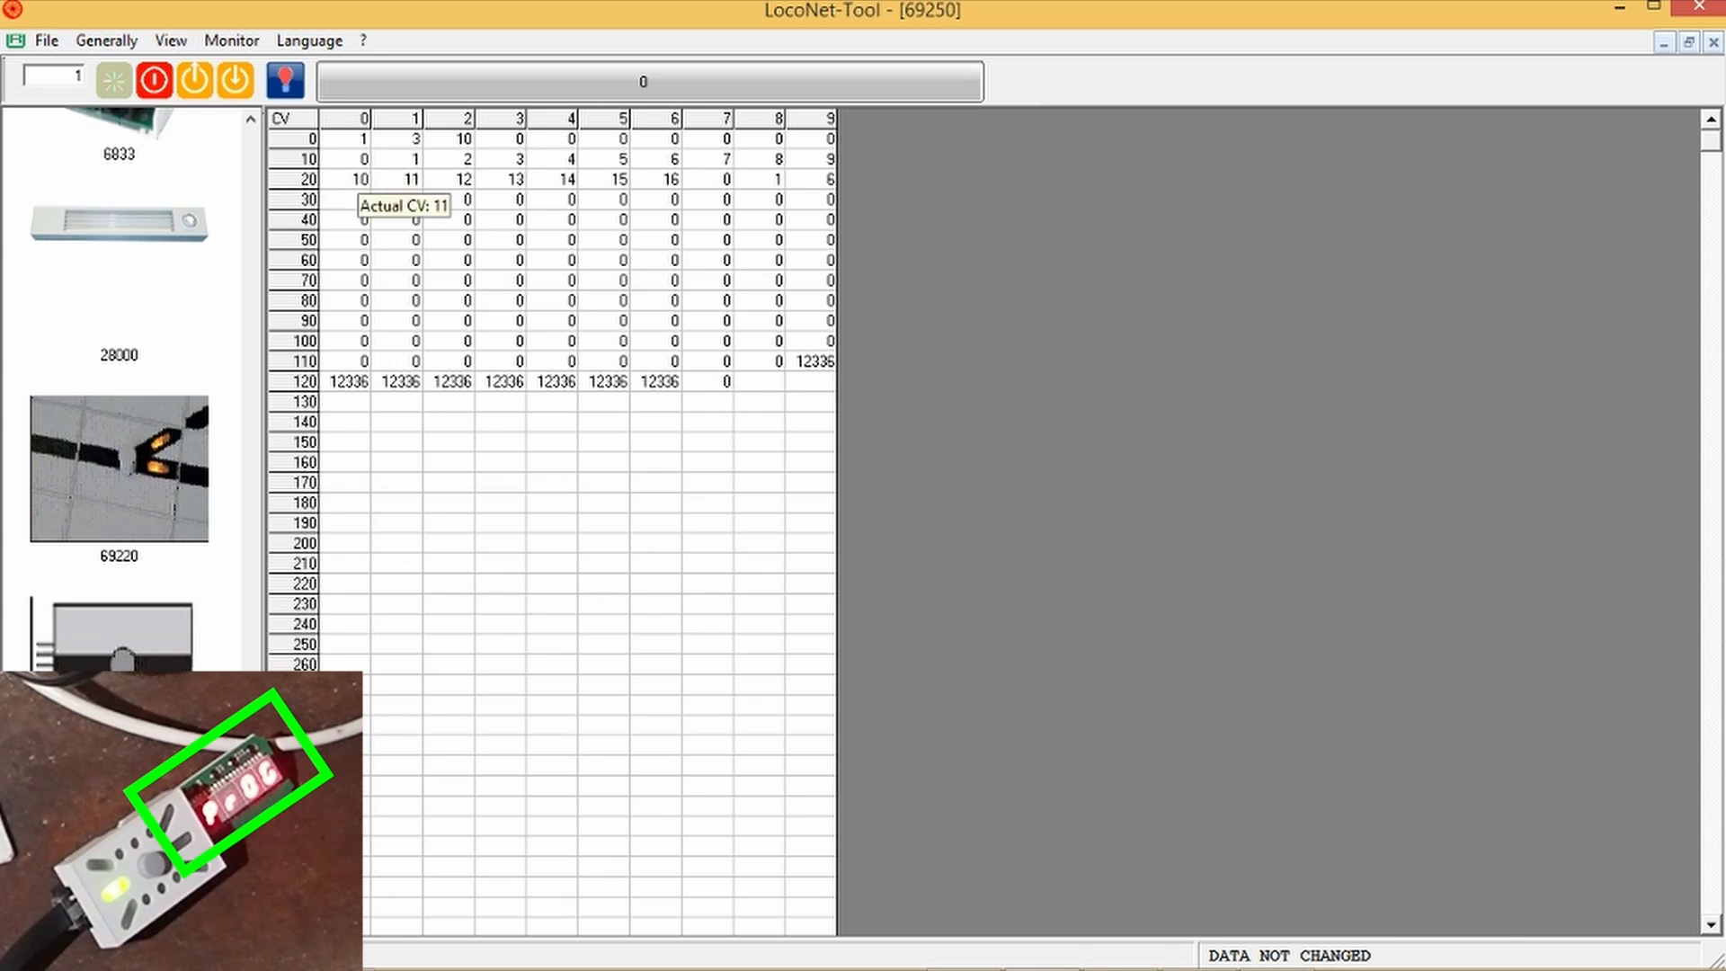
# Step: Set CV 11 of the 69250 module to 16, store the change and end programming mode
pyautogui.click(396, 159)
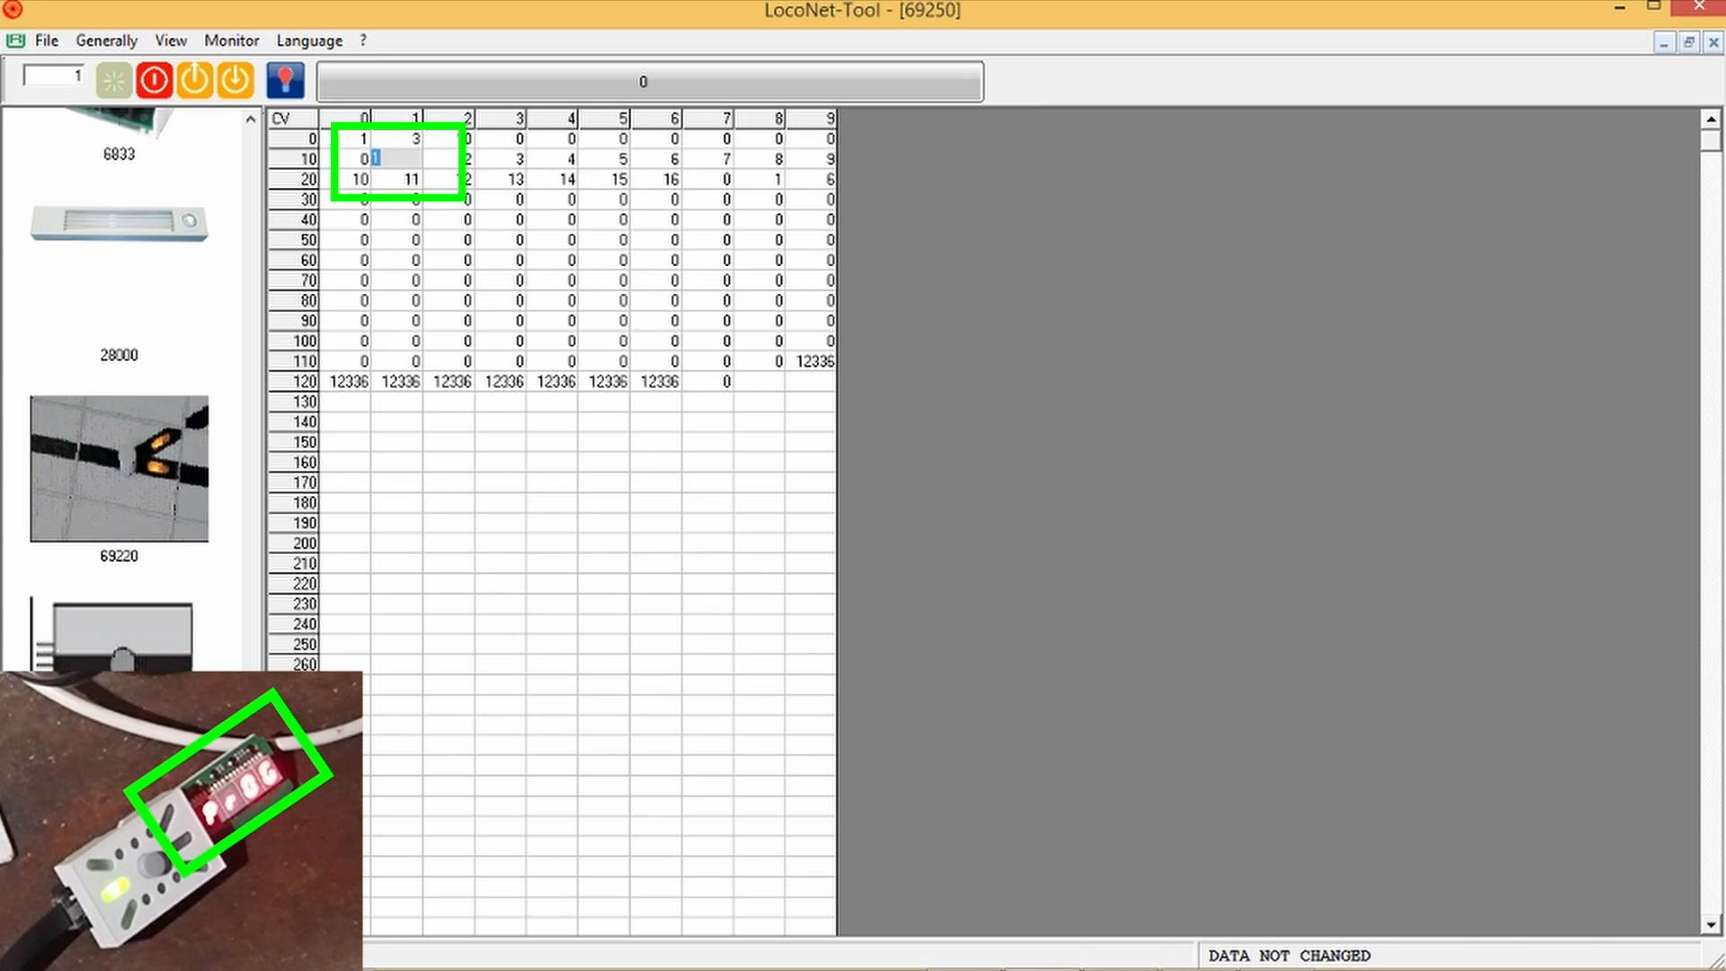
pyautogui.write('16')
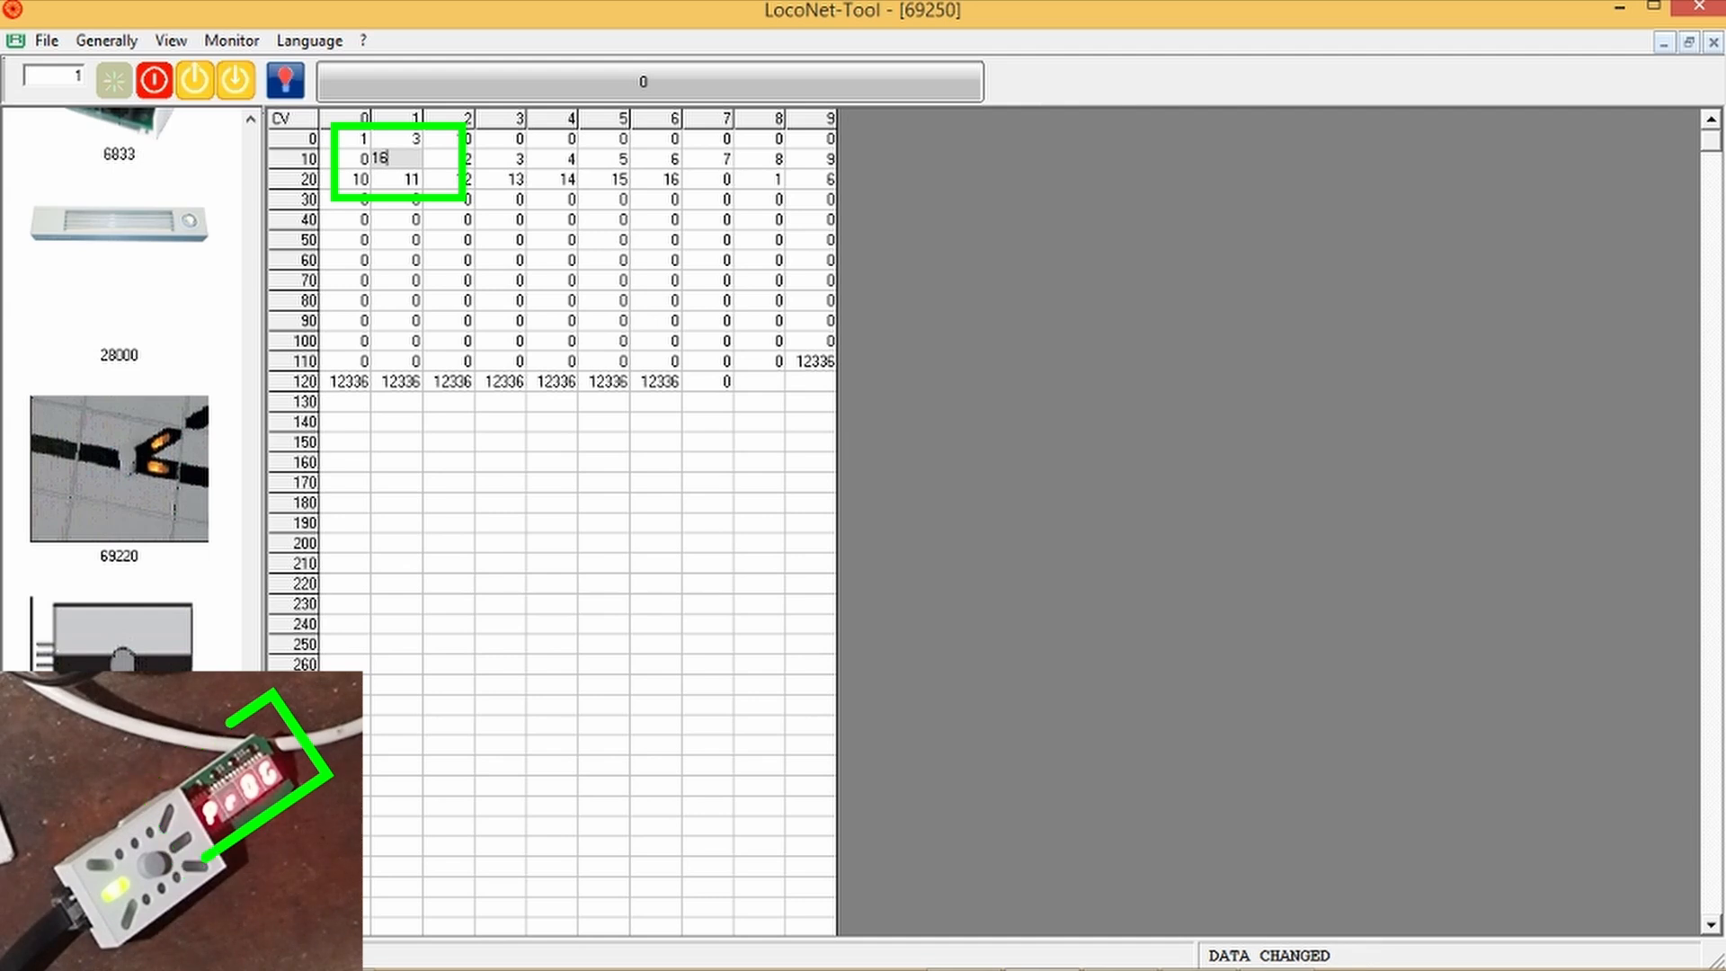
pyautogui.click(286, 81)
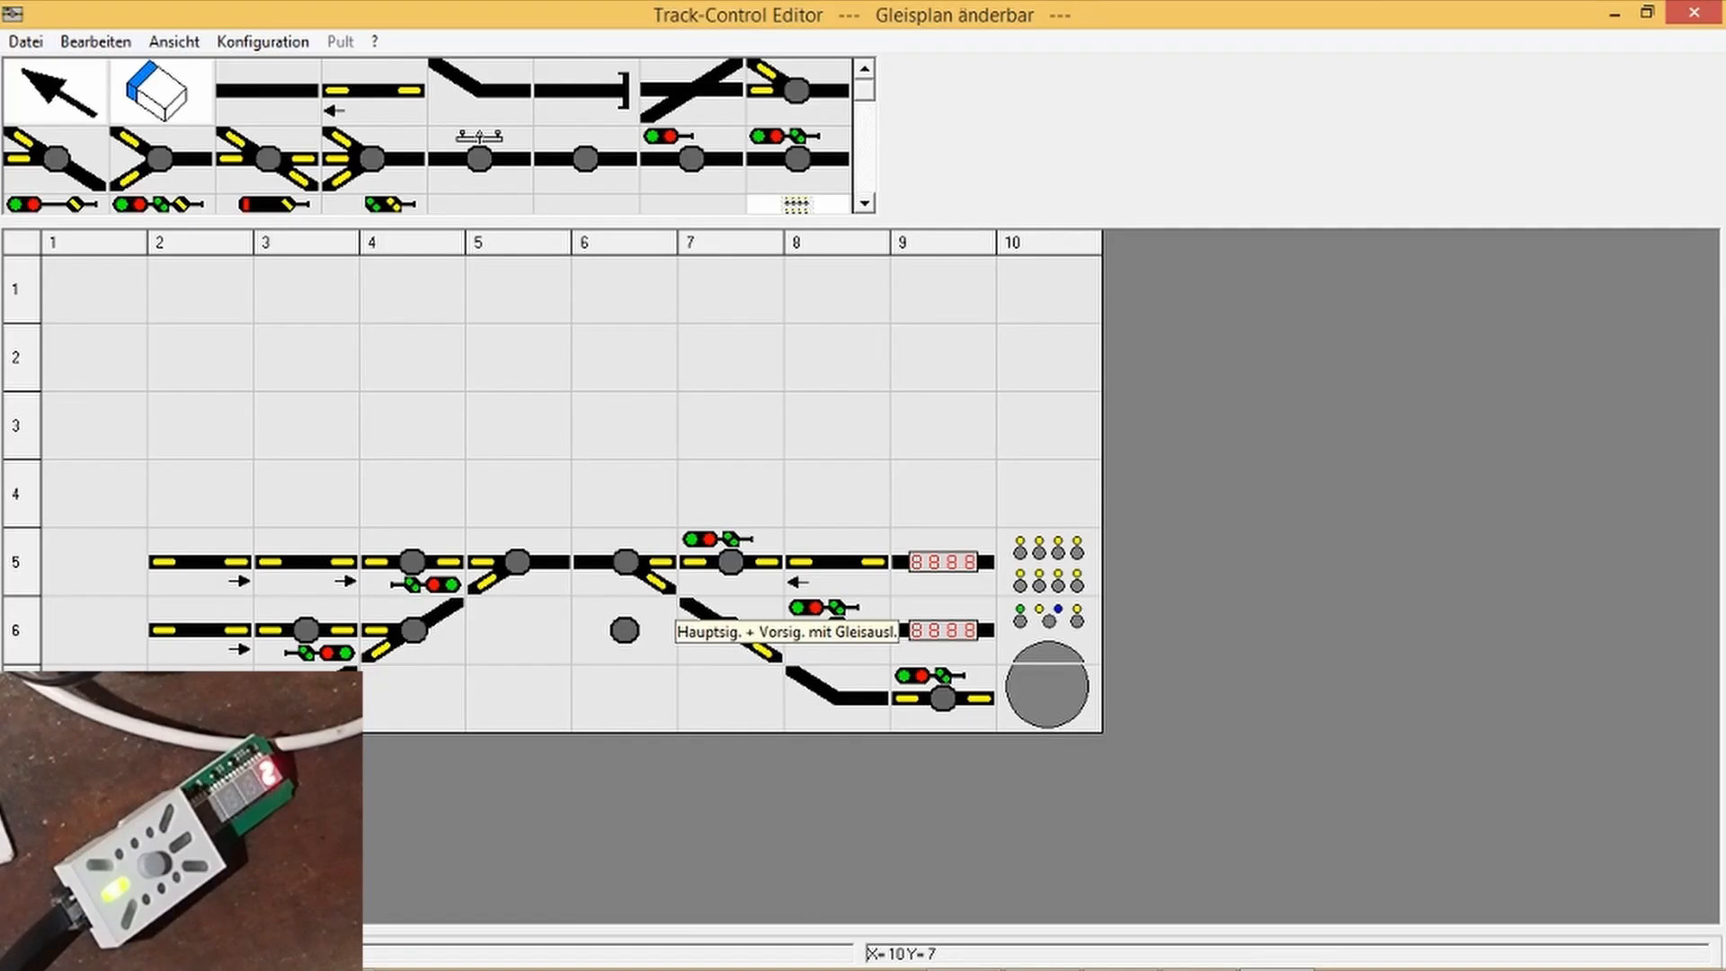
# Step: Show the LISSY addresses of the track plan in Track-Control Editor and check the receiver address assigned to the row 6 display
pyautogui.click(174, 42)
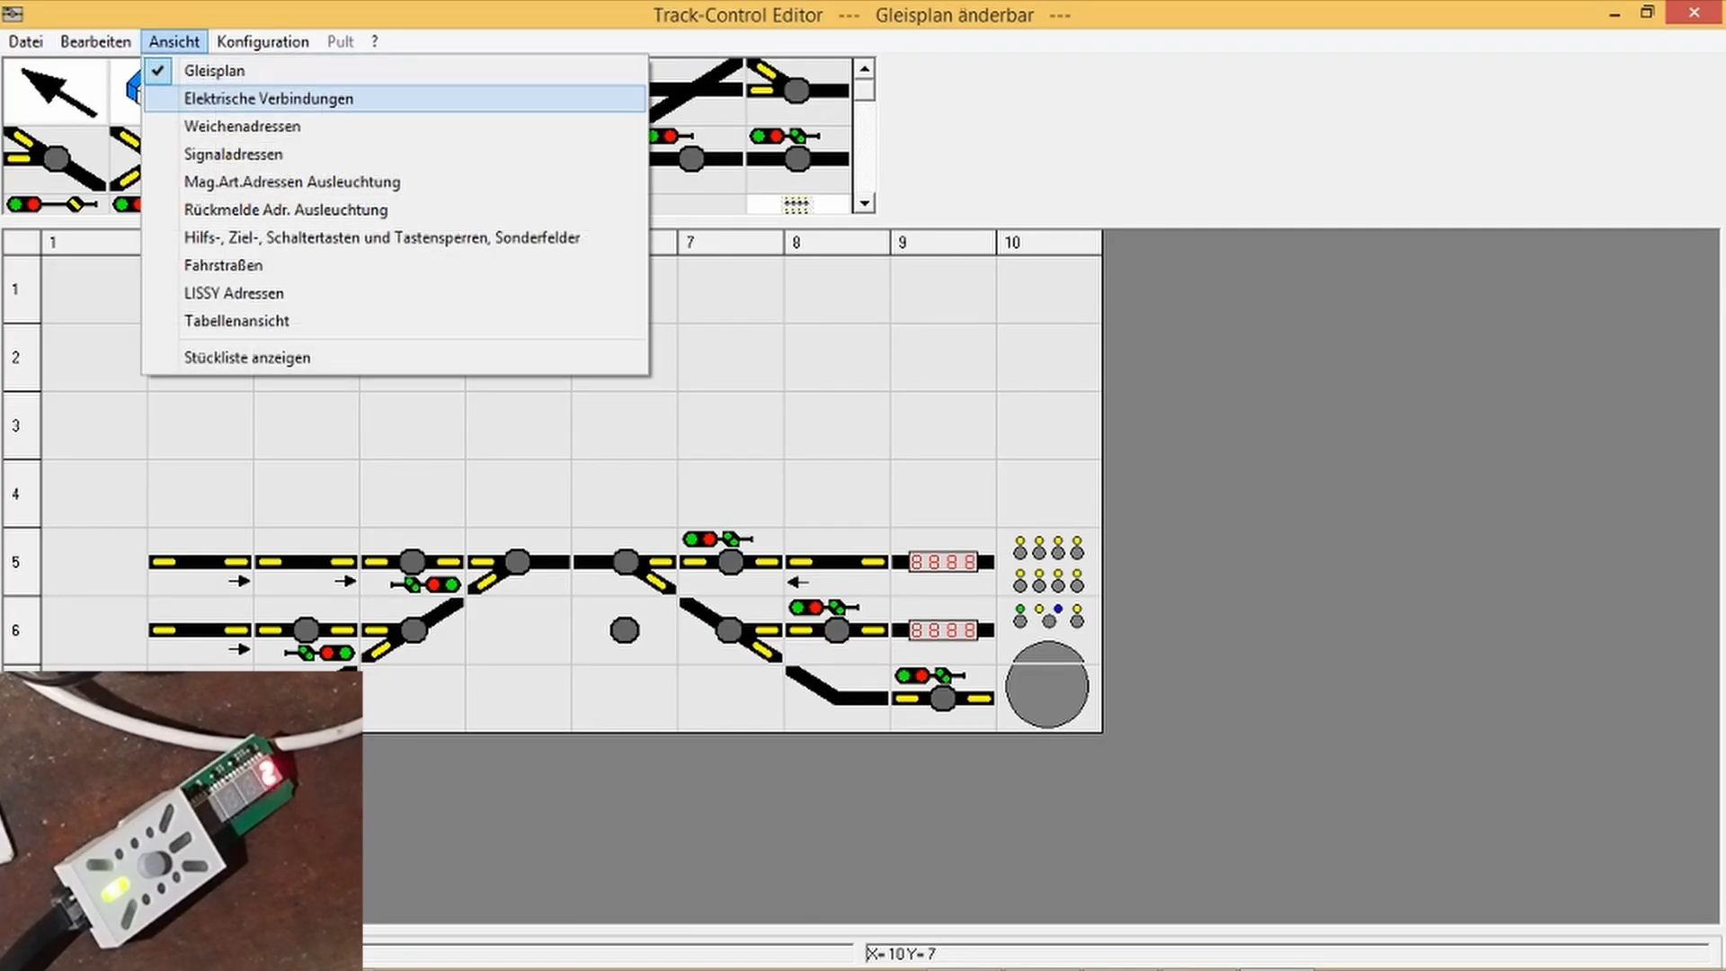
pyautogui.click(233, 293)
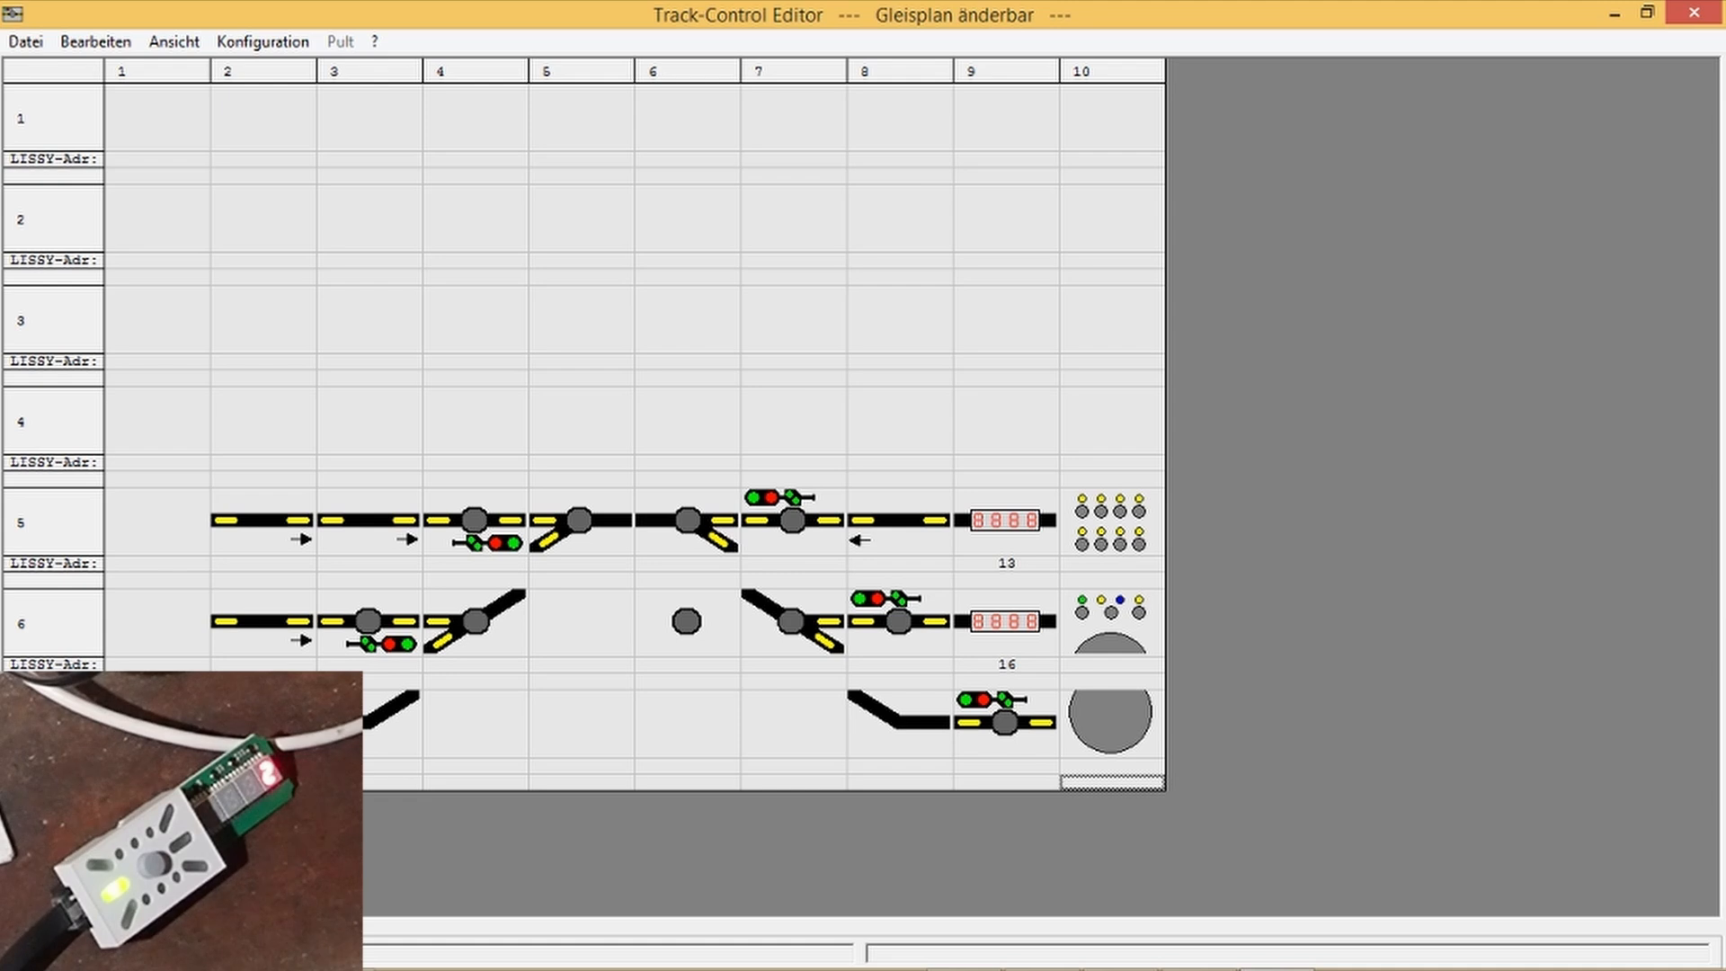
pyautogui.click(1007, 664)
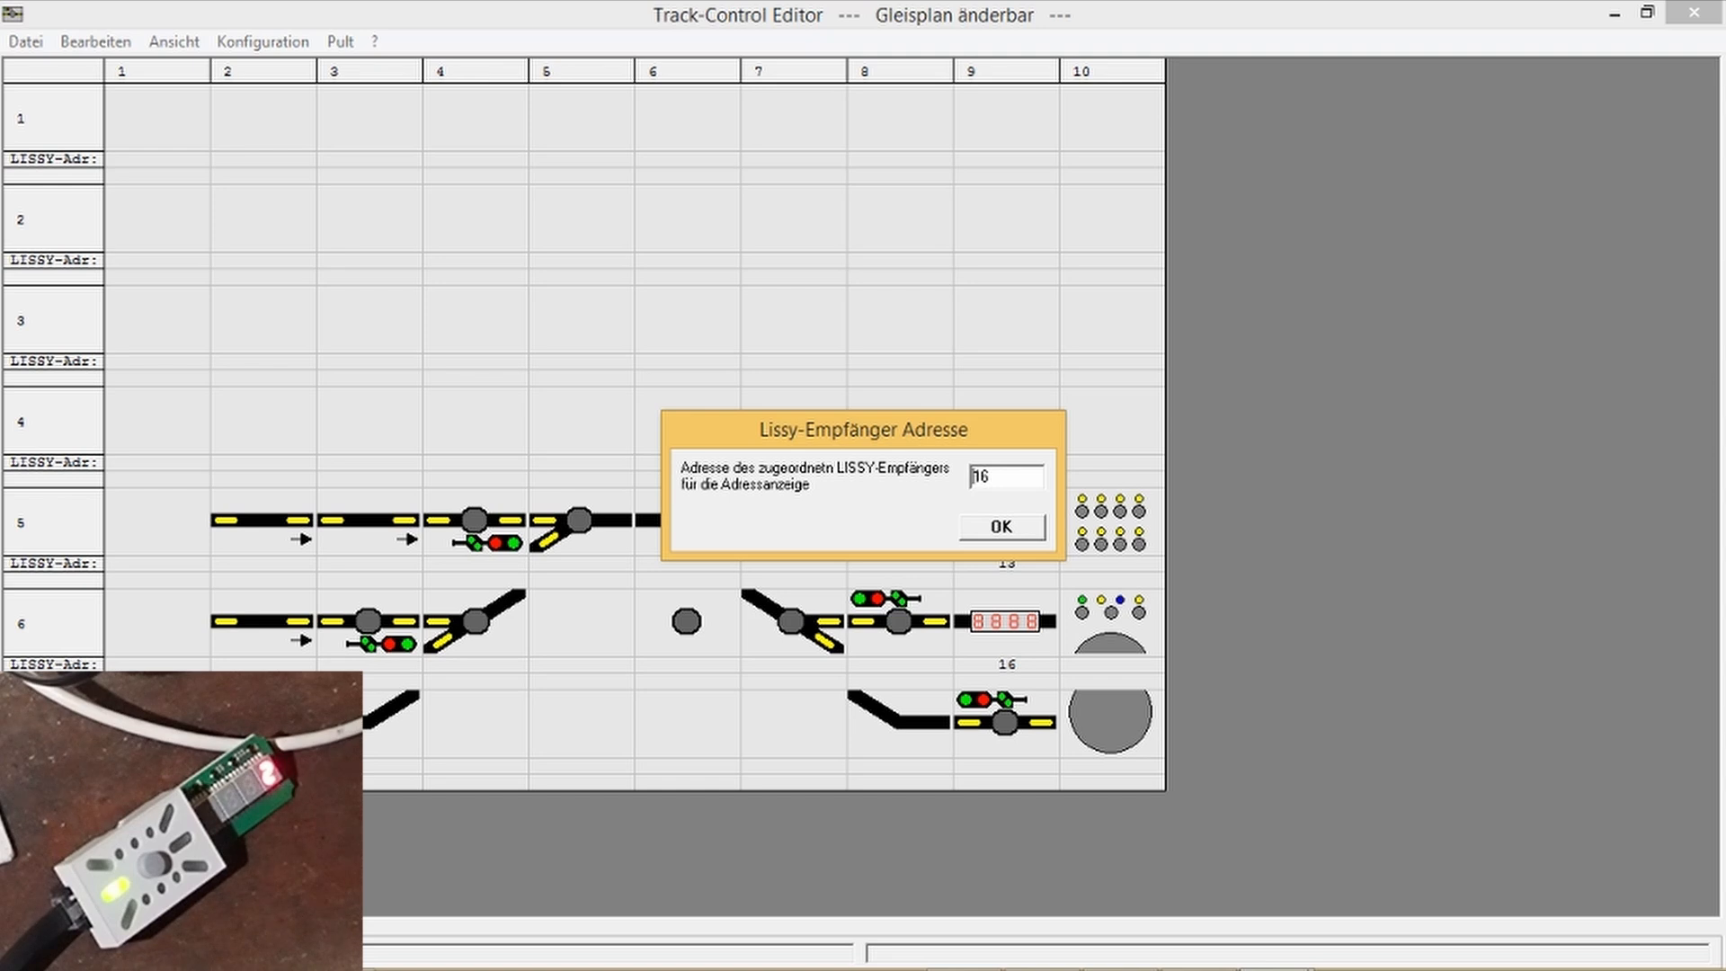
pyautogui.press('Return')
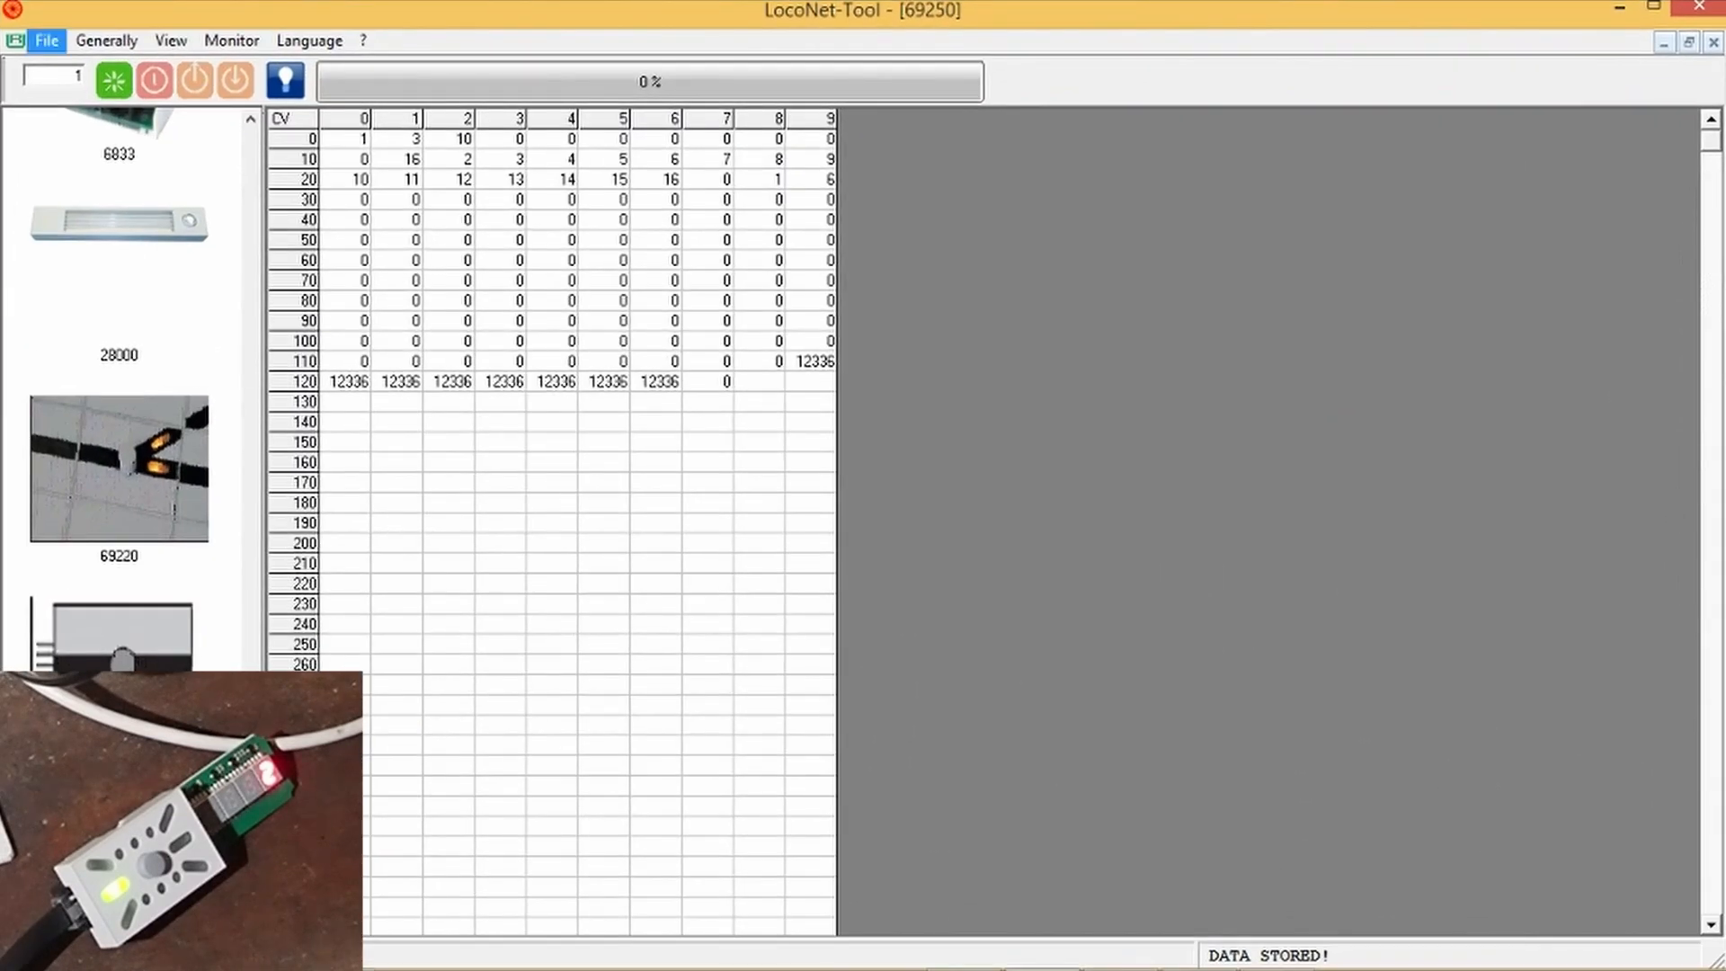
# Step: Load the saved configuration file 69250_609.lcv from the Pults > Cellar > CellarRailCom folder
pyautogui.click(47, 41)
pyautogui.click(122, 70)
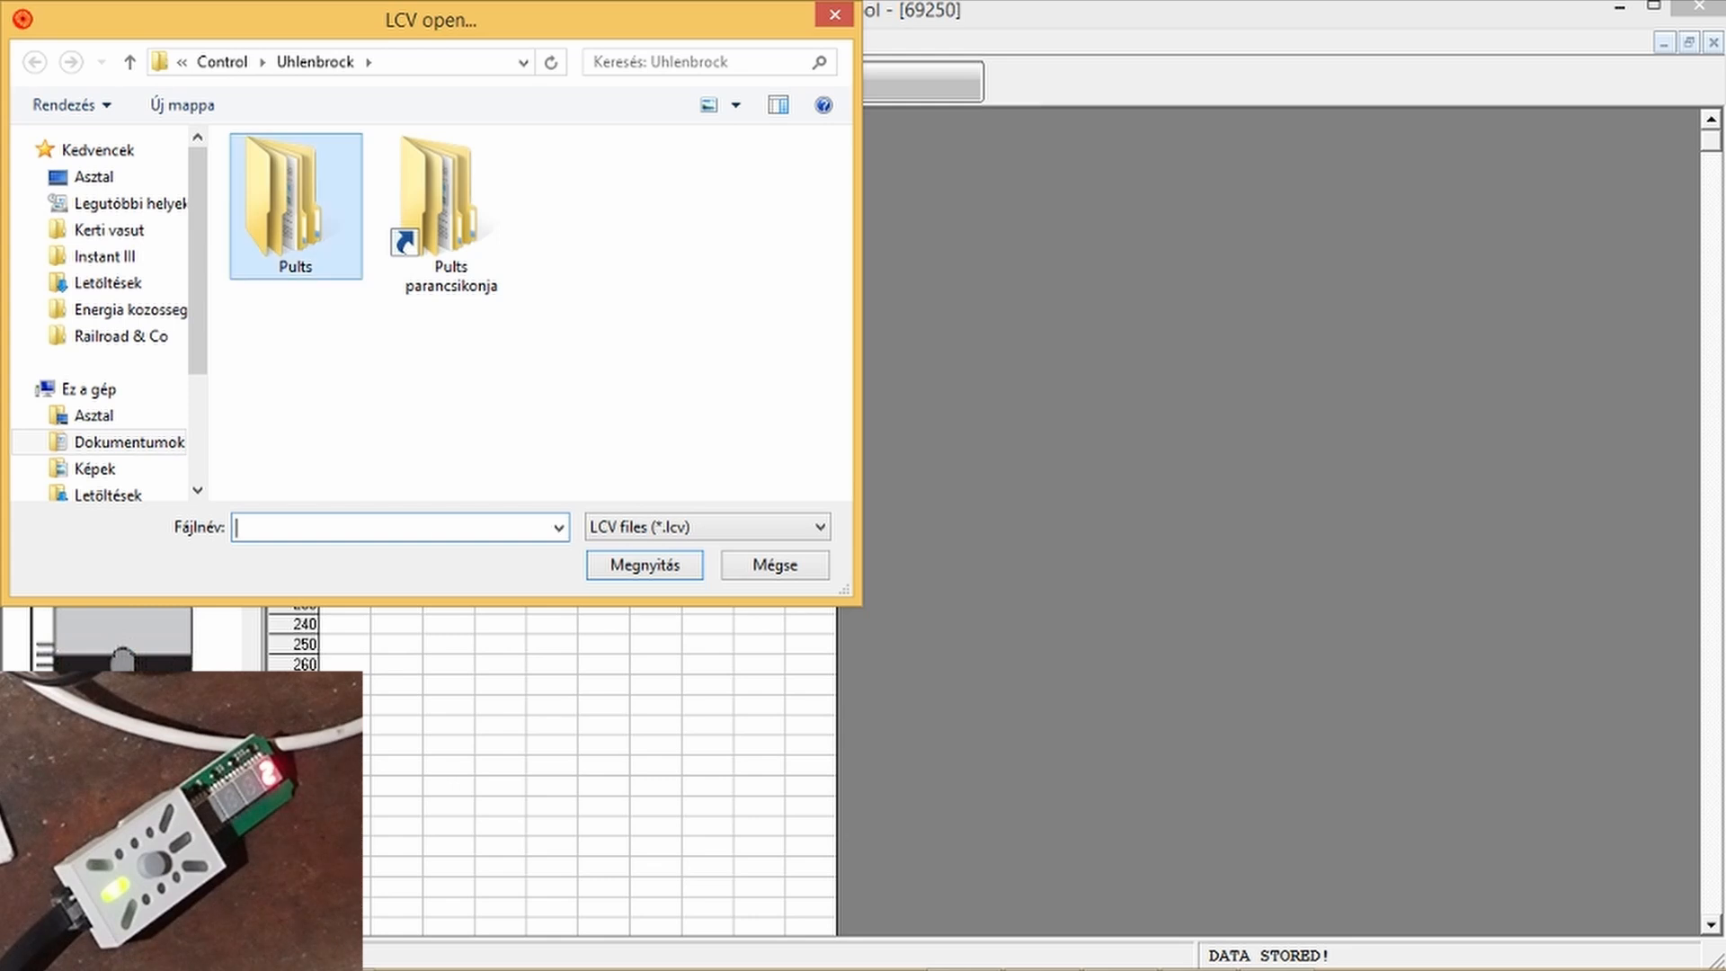
pyautogui.doubleClick(284, 207)
pyautogui.doubleClick(278, 177)
pyautogui.doubleClick(297, 177)
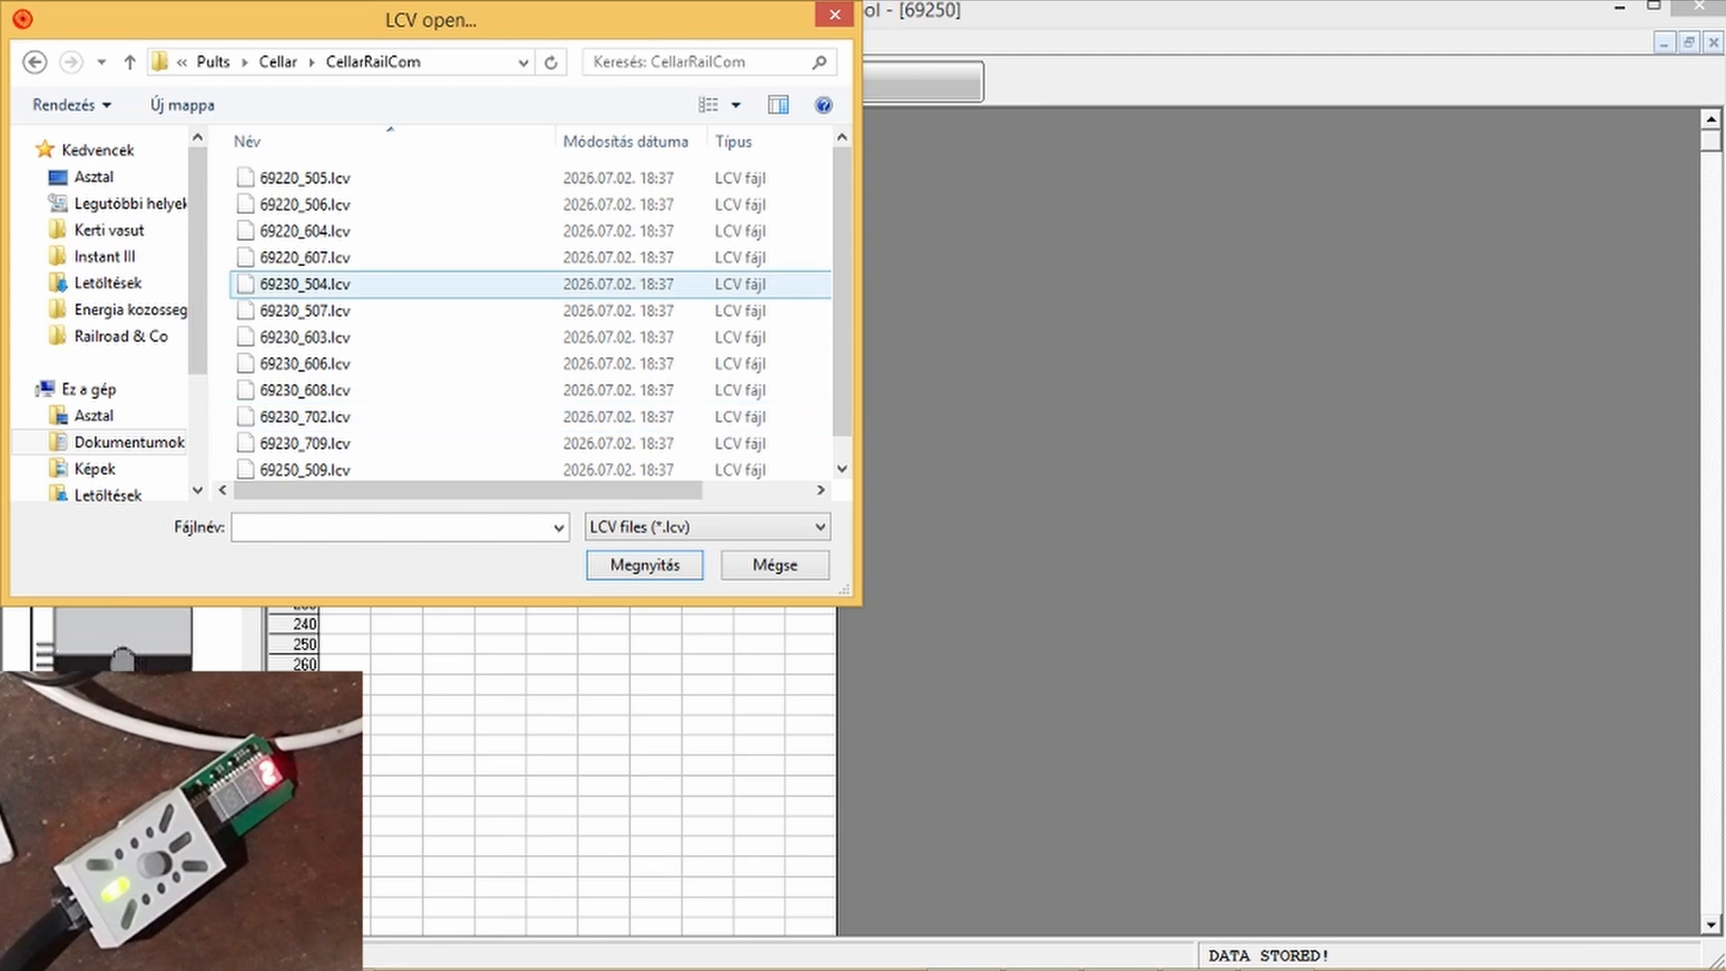
pyautogui.moveTo(843, 286); pyautogui.dragTo(842, 308)
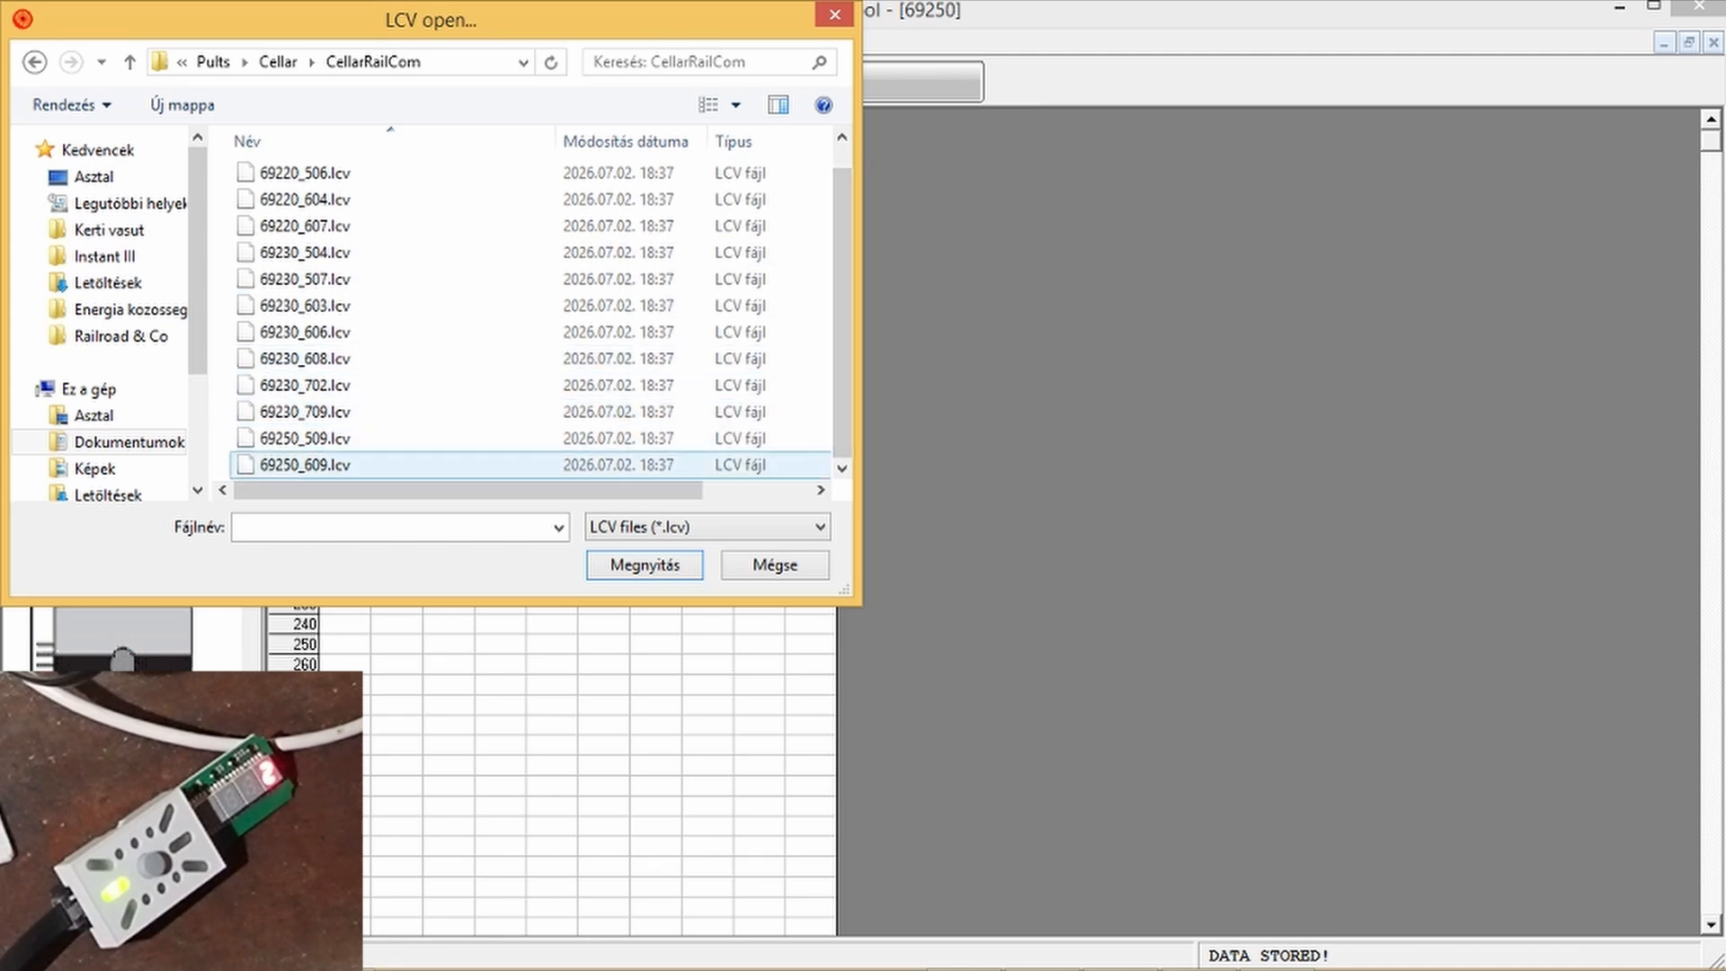
pyautogui.click(306, 465)
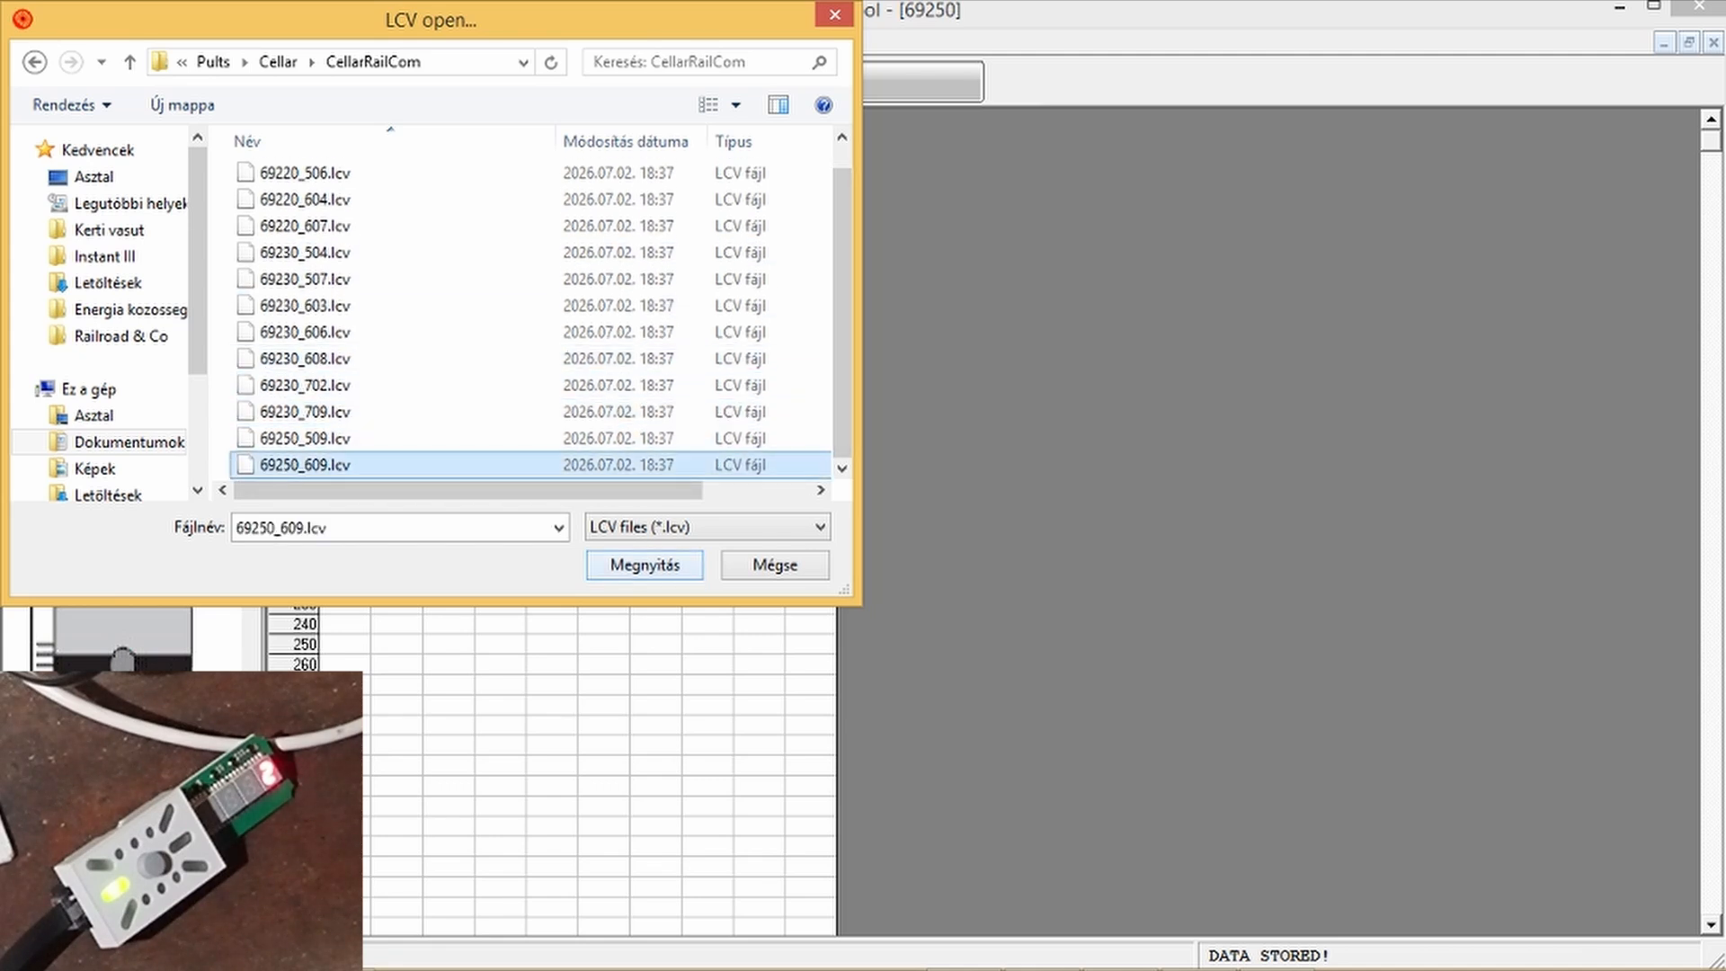
pyautogui.click(644, 565)
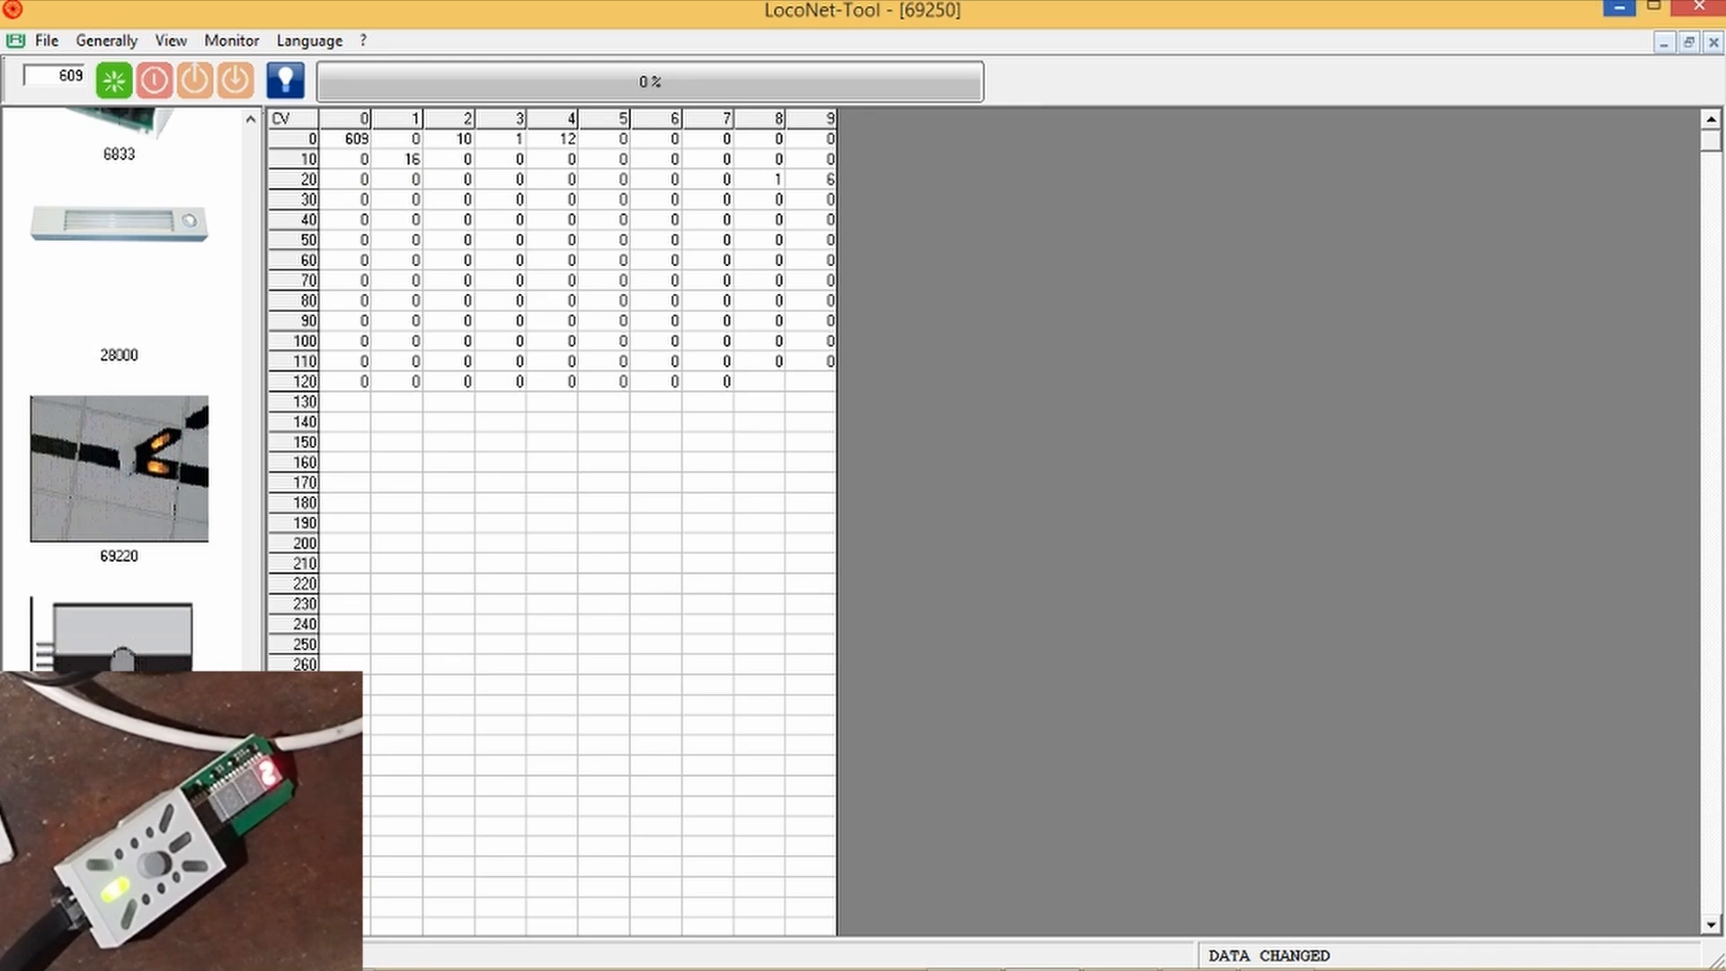
# Step: Switch to Z21 Maintenance Tool and read LNCV 11 of module 69250 at module address 1
pyautogui.click(1620, 7)
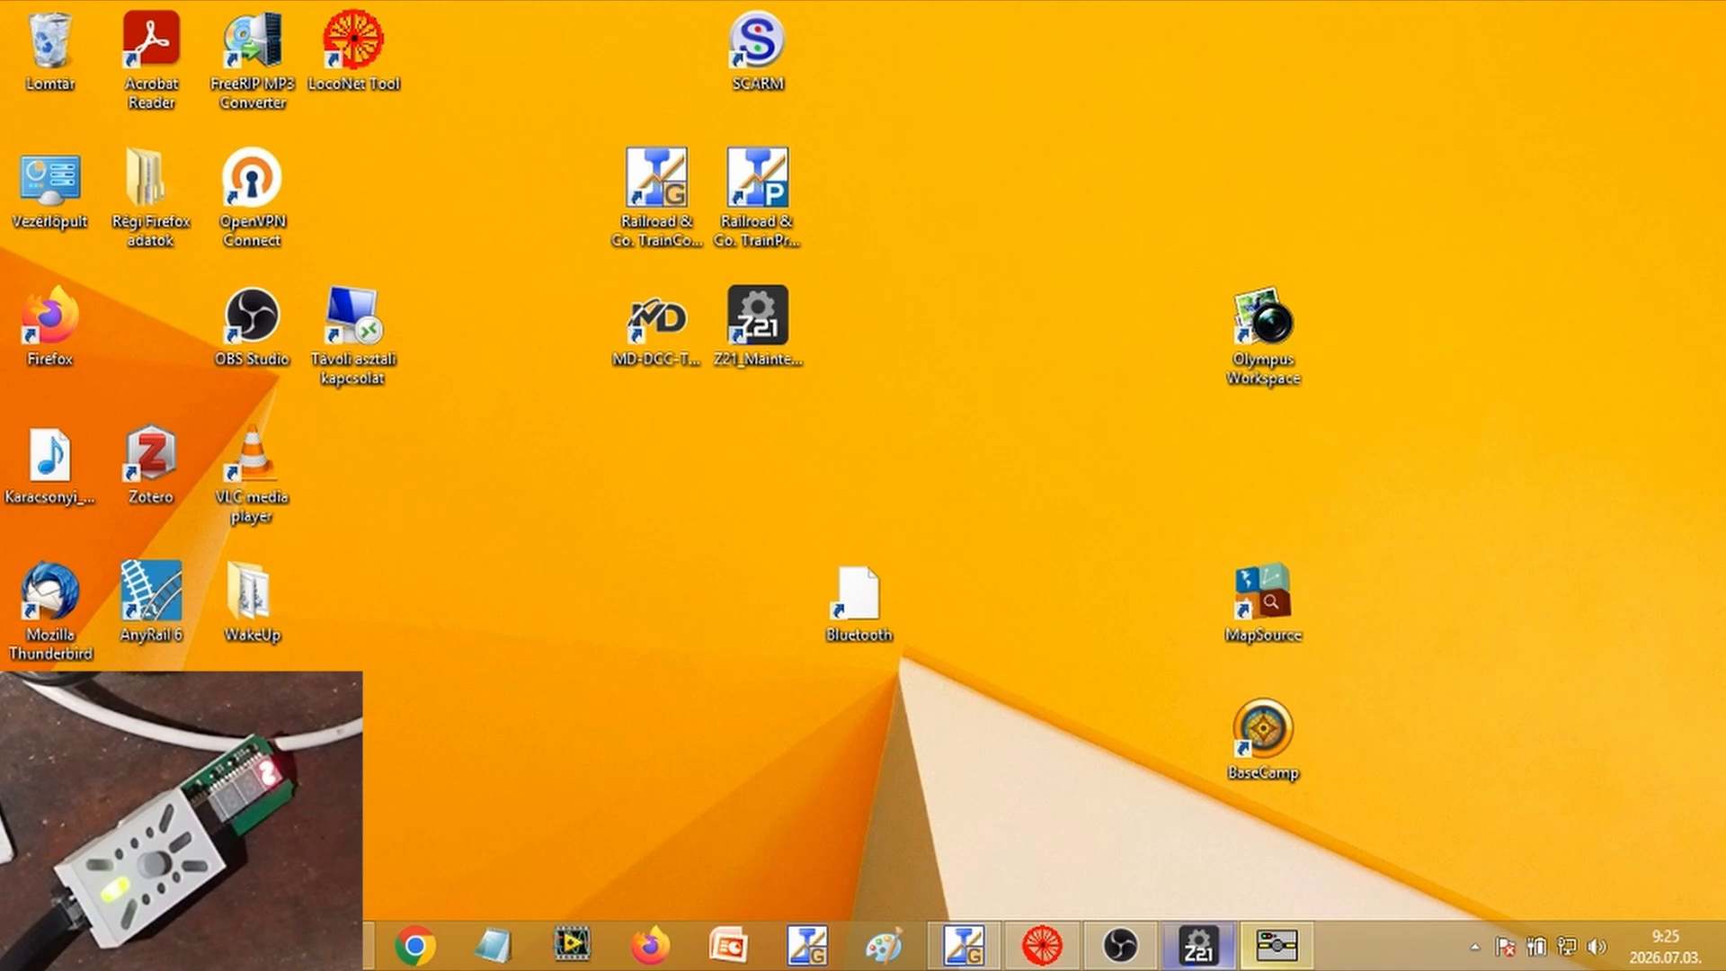
pyautogui.click(1199, 944)
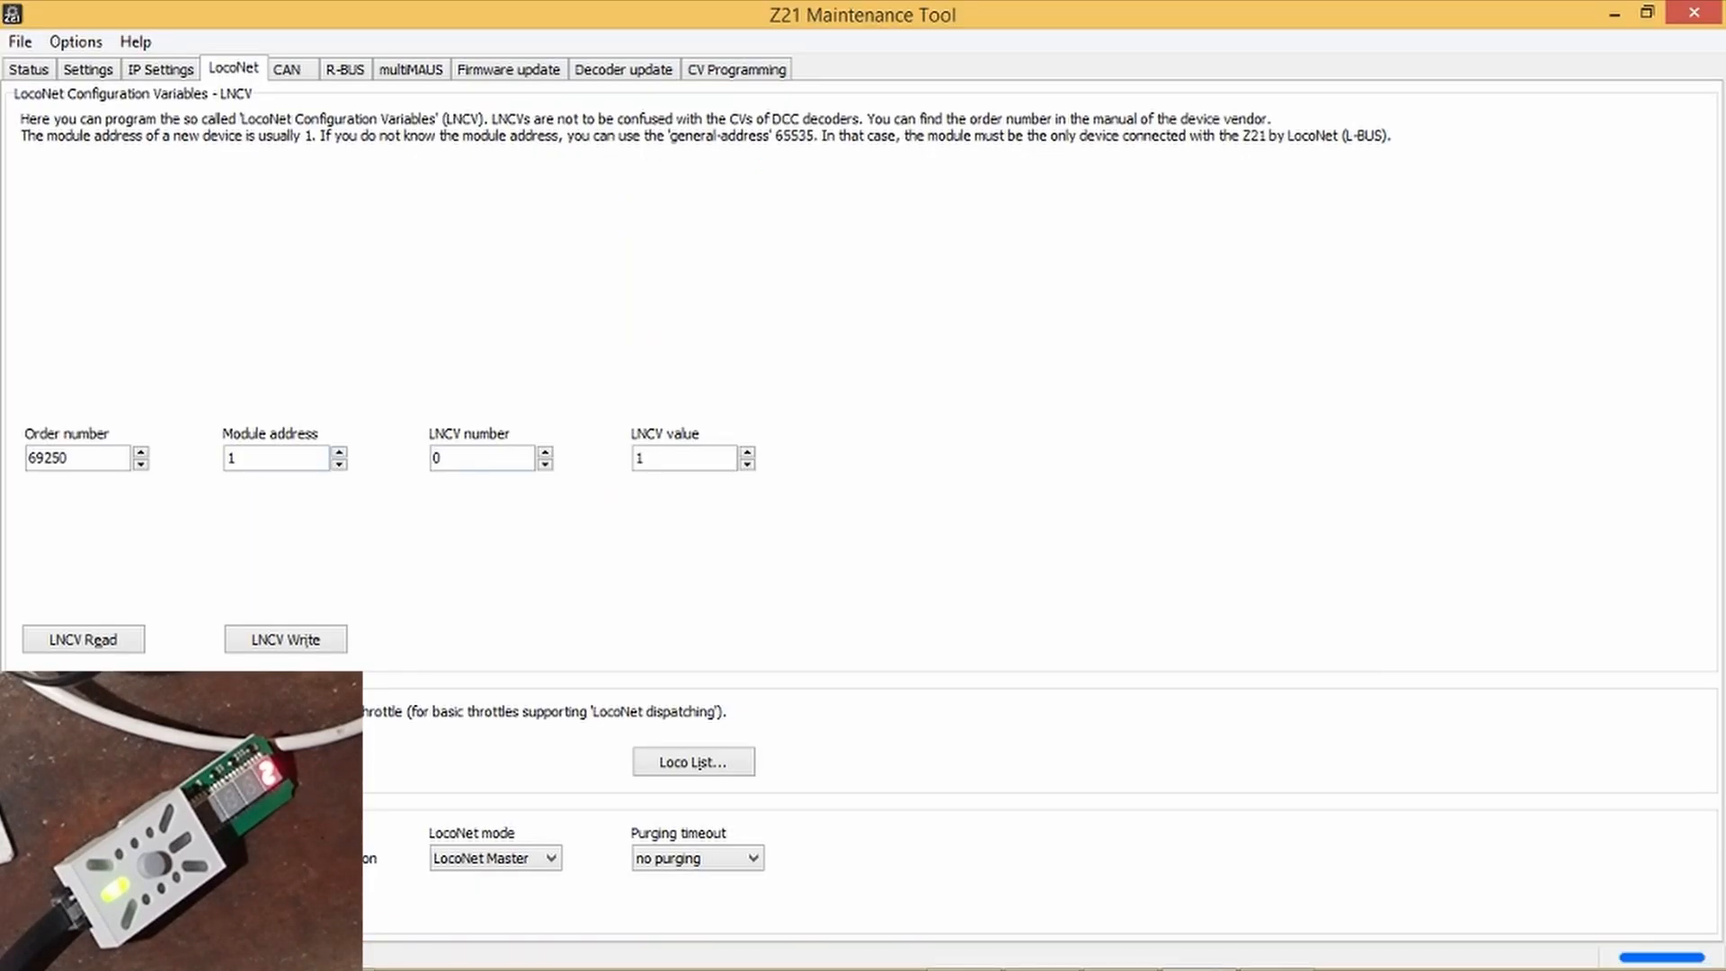
pyautogui.doubleClick(437, 457)
pyautogui.write('11')
pyautogui.click(82, 639)
# Step: Write the value 609 to LNCV 0 of module 69250, and query the module address using the general address 65535
pyautogui.doubleClick(447, 458)
pyautogui.write('0')
pyautogui.press('Tab')
pyautogui.write('609')
pyautogui.press('Return')
pyautogui.press('Tab')
pyautogui.write('65535')
pyautogui.press('Return')
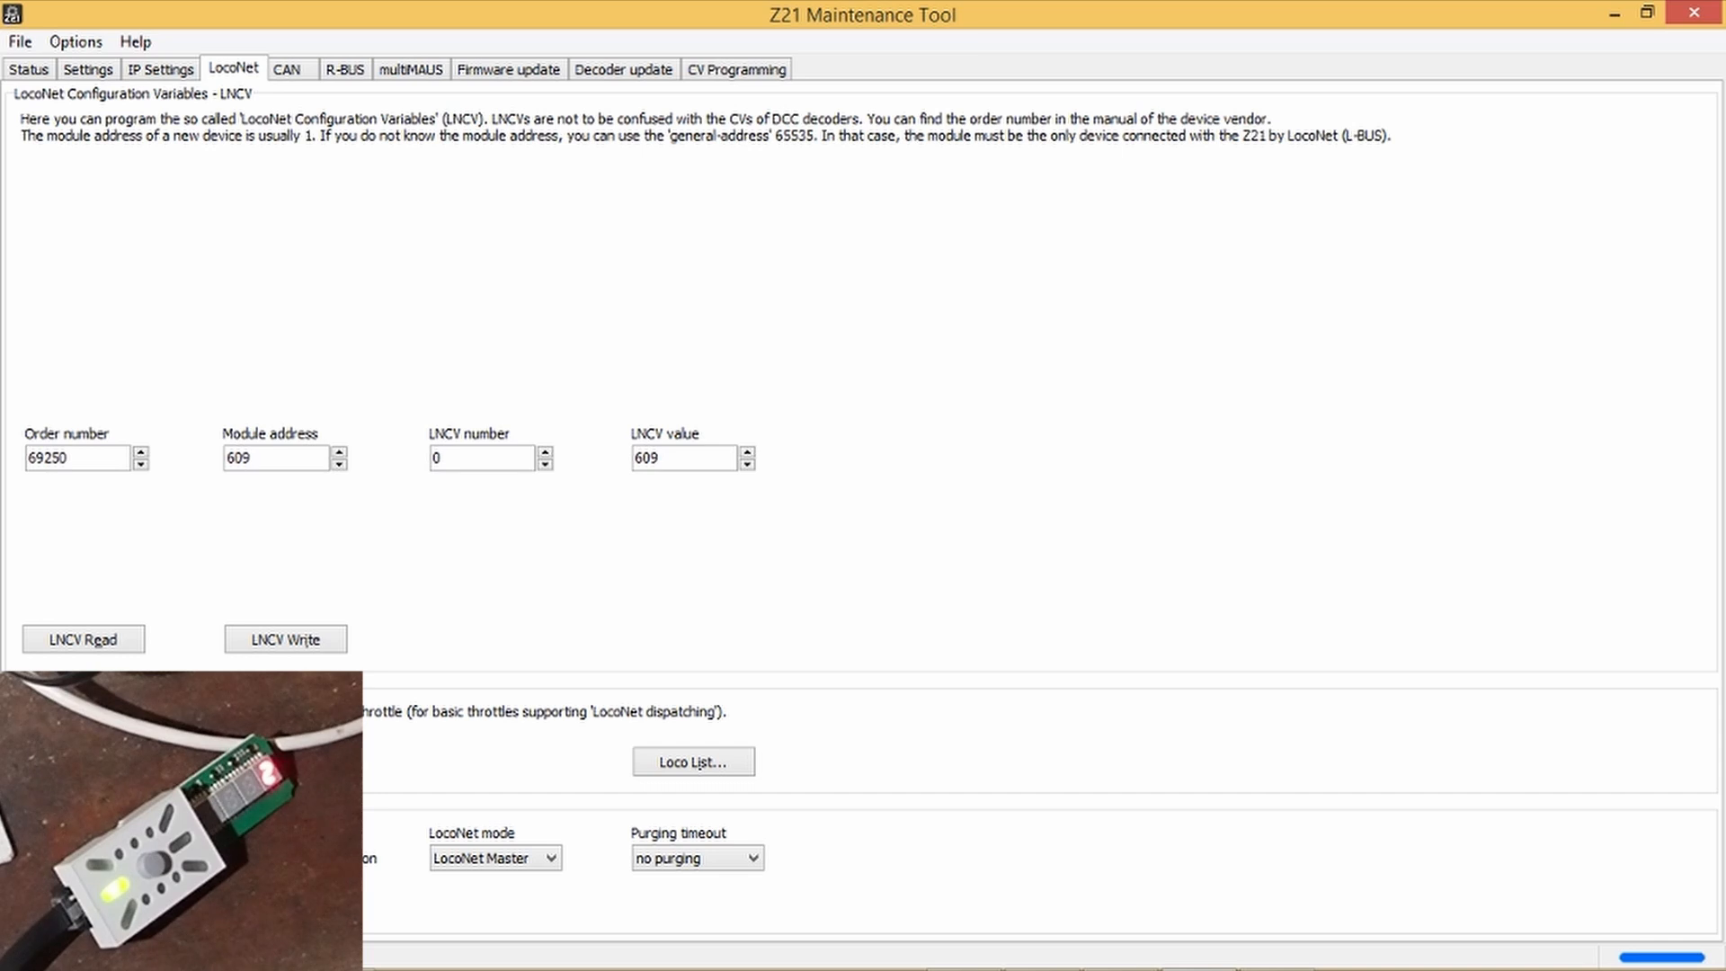